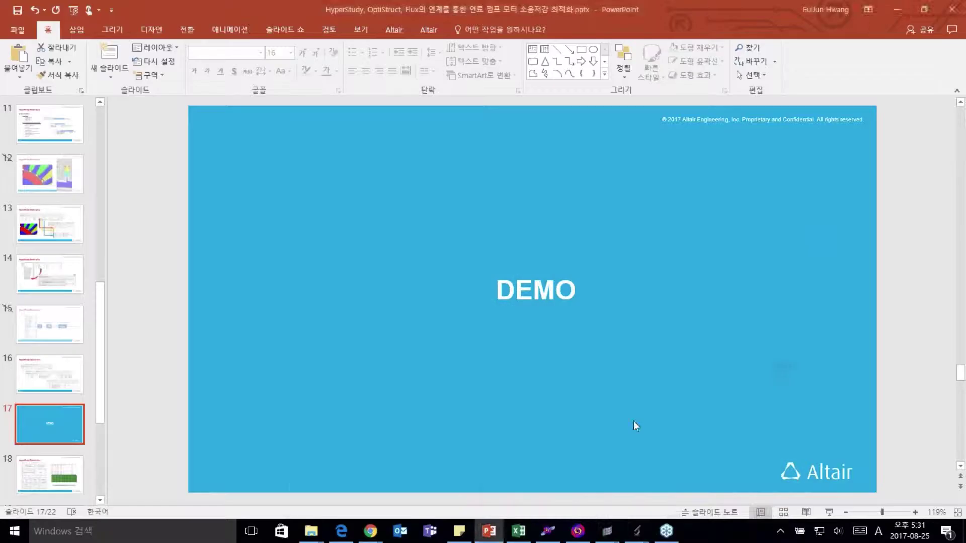
# - Switch to HyperMesh and run a linear animation of the SO_p0p5mm shape on the skin mesh
pyautogui.moveTo(609, 530)
pyautogui.click(582, 494)
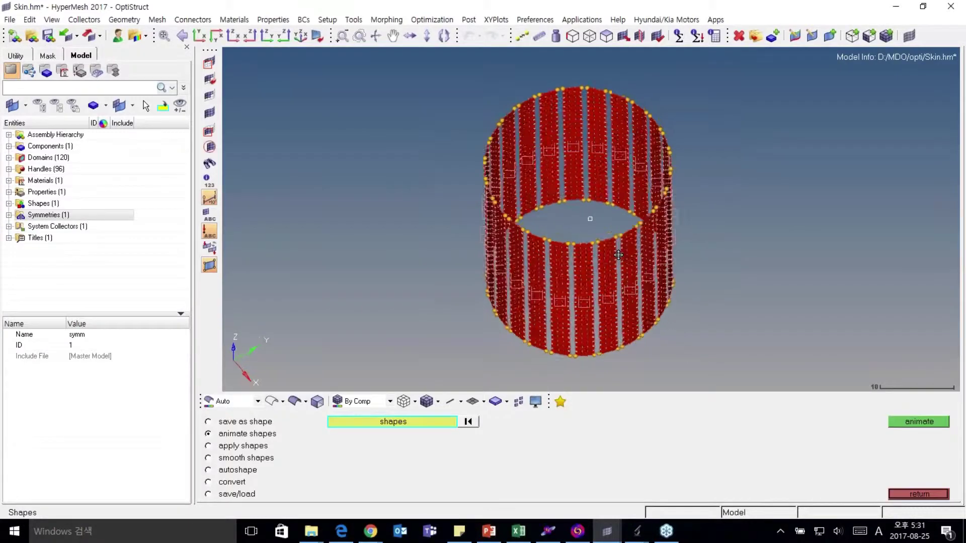
pyautogui.scroll(2, 588, 249)
pyautogui.scroll(-1, 588, 249)
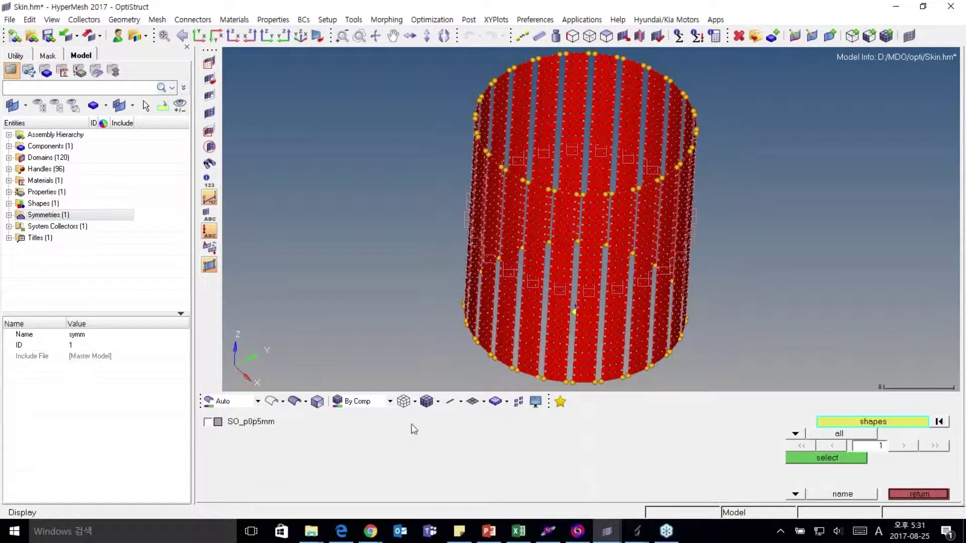
pyautogui.click(850, 457)
pyautogui.click(900, 424)
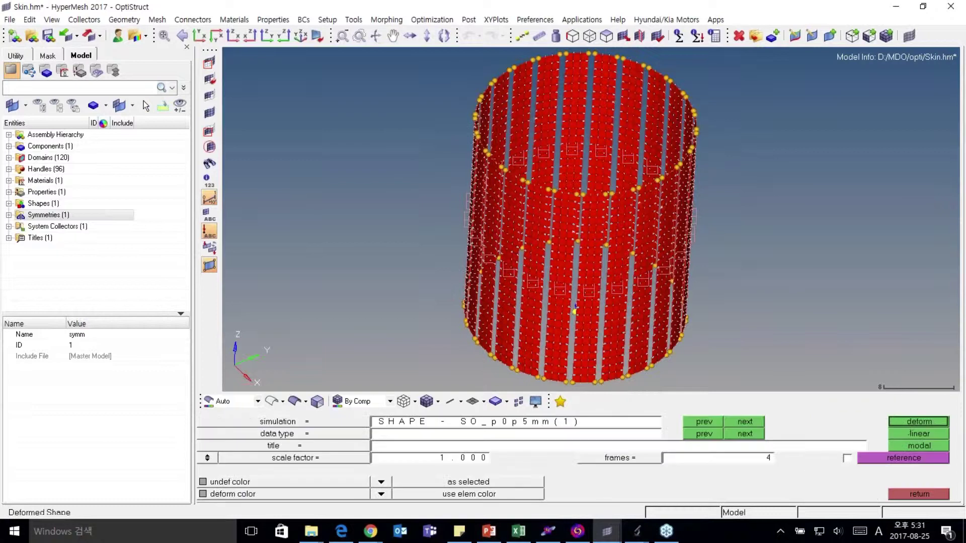
pyautogui.click(904, 434)
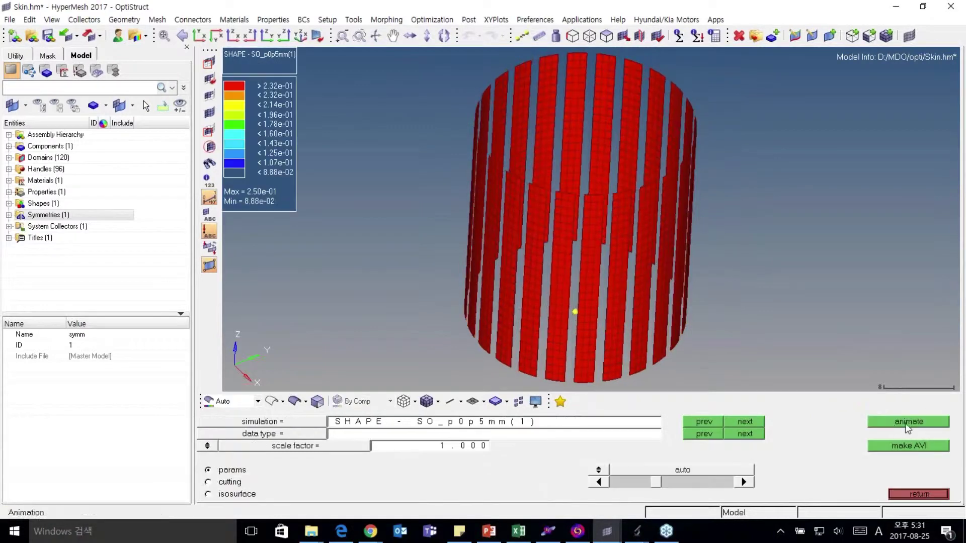
# - Display the Perturbation Vector data for the animated shape, inspect it up close, and leave HyperMesh
pyautogui.click(745, 434)
pyautogui.scroll(5, 625, 210)
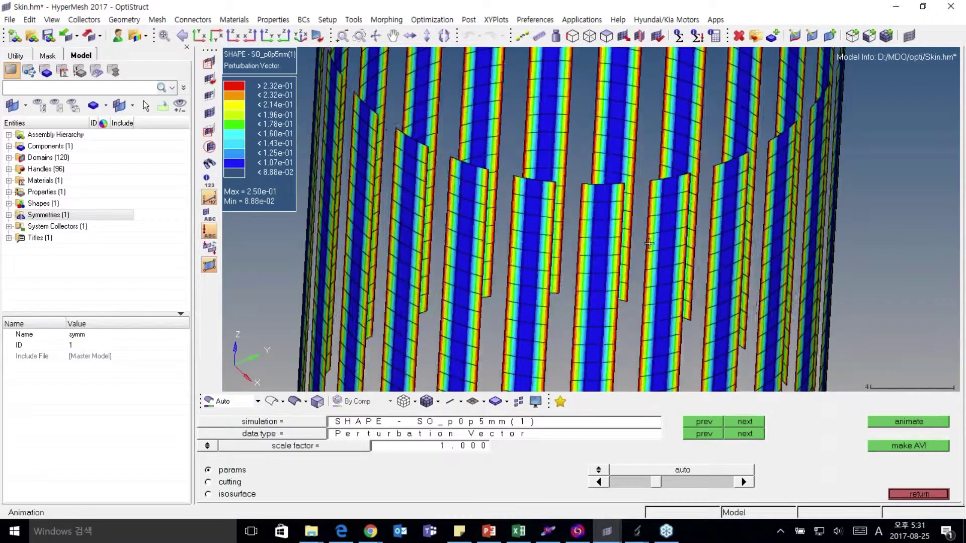
pyautogui.click(912, 494)
pyautogui.click(896, 7)
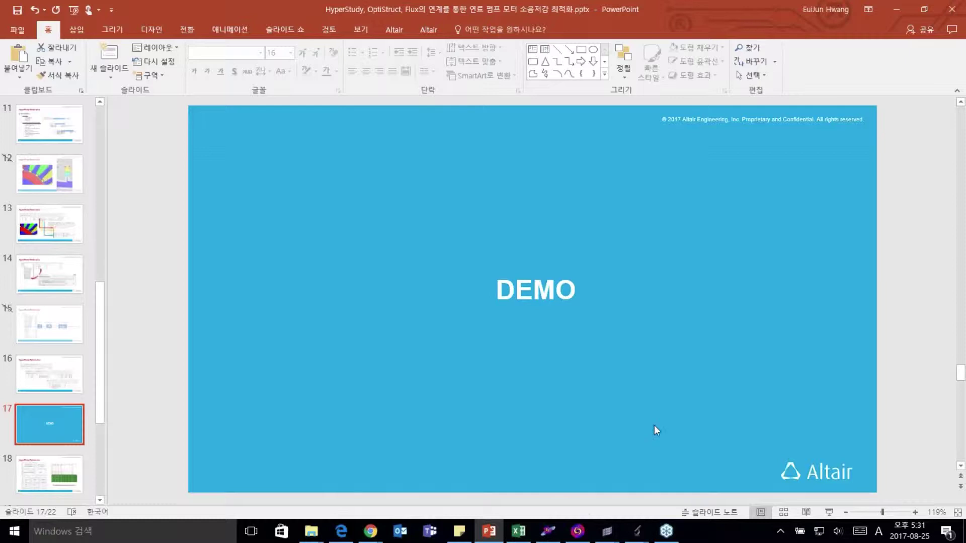
# - Switch to the untitled HyperStudy session and create a new study, Study_1, located in D:\MDO\webinar
pyautogui.moveTo(637, 529)
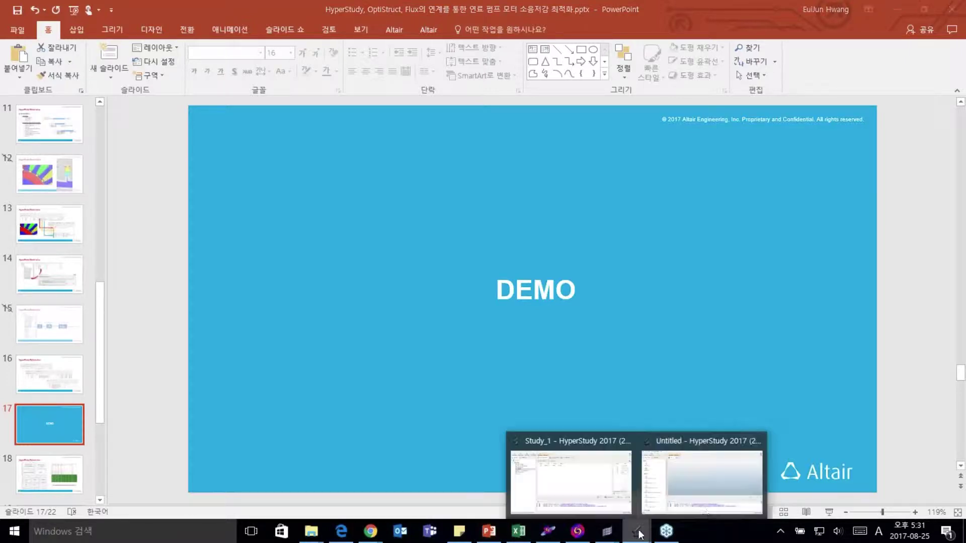
pyautogui.click(694, 506)
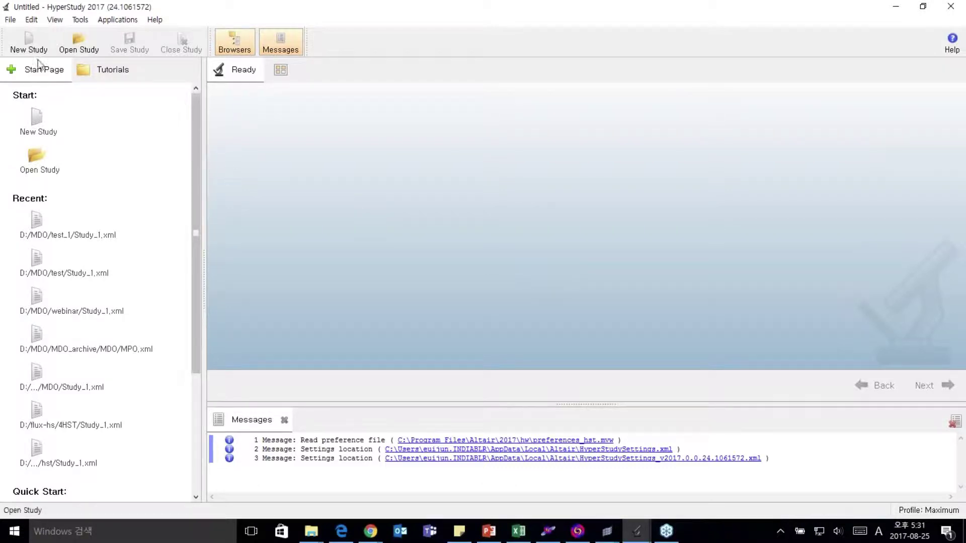
pyautogui.click(28, 44)
pyautogui.click(577, 277)
pyautogui.click(413, 429)
pyautogui.scroll(-2, 524, 394)
pyautogui.doubleClick(503, 429)
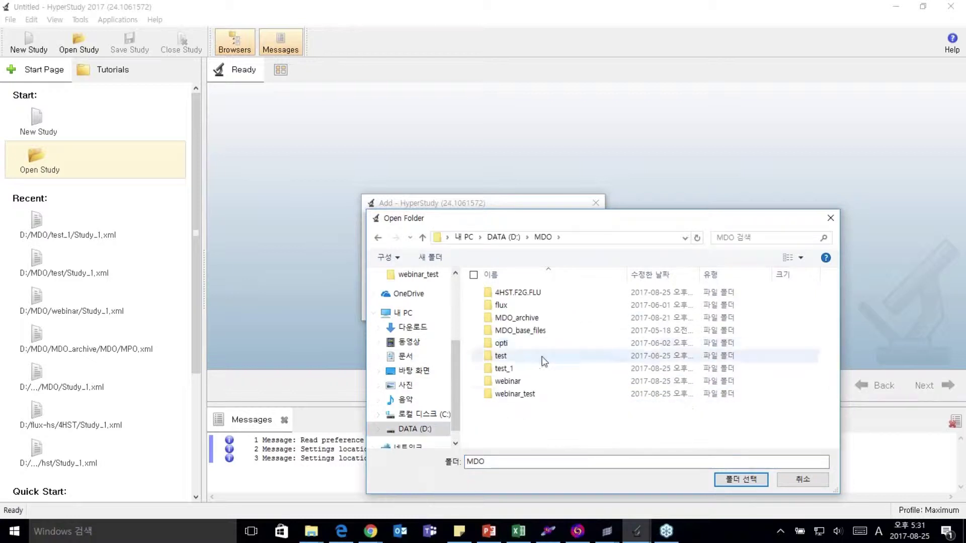
pyautogui.doubleClick(537, 380)
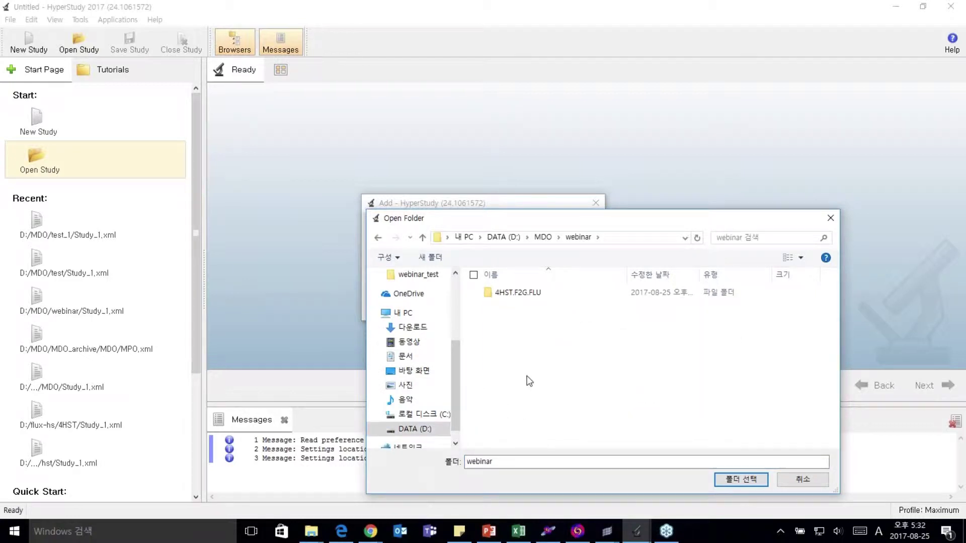
pyautogui.click(741, 479)
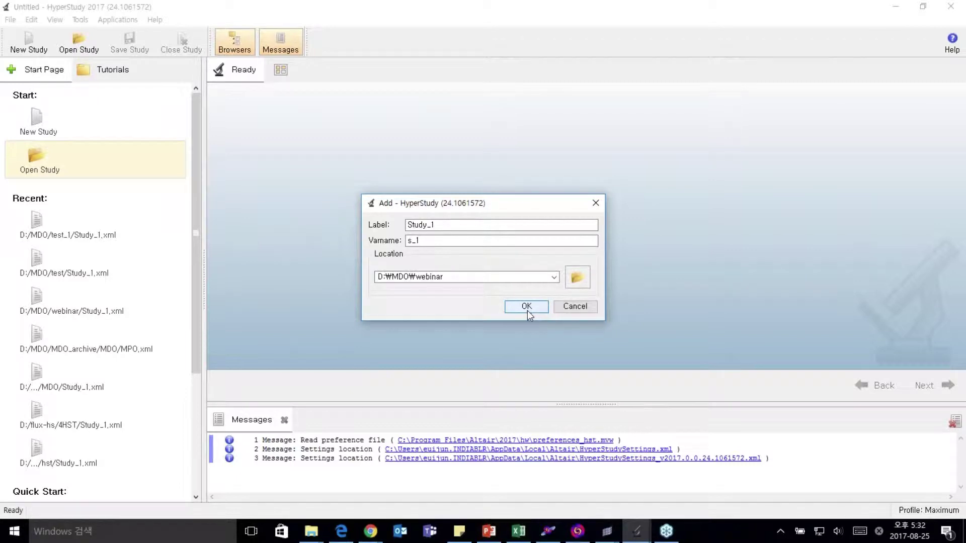
pyautogui.click(527, 310)
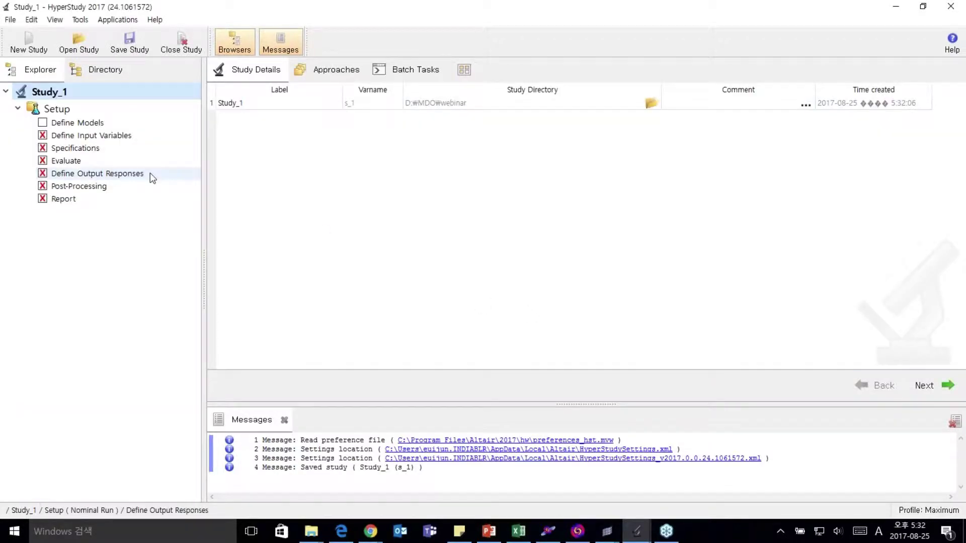
# - Add a Parameterized File model to the study and load Skin.tpl from the webinar folder as its resource
pyautogui.click(100, 122)
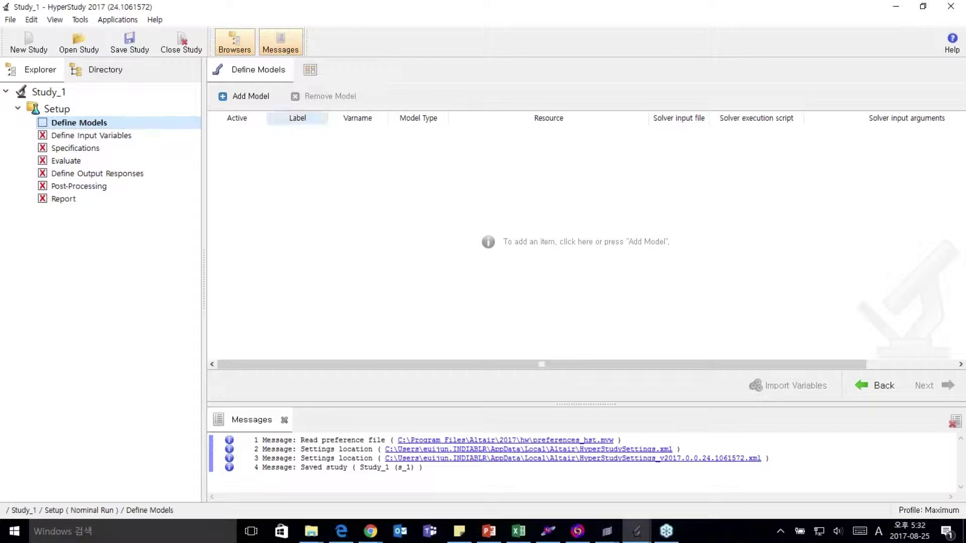
pyautogui.click(247, 96)
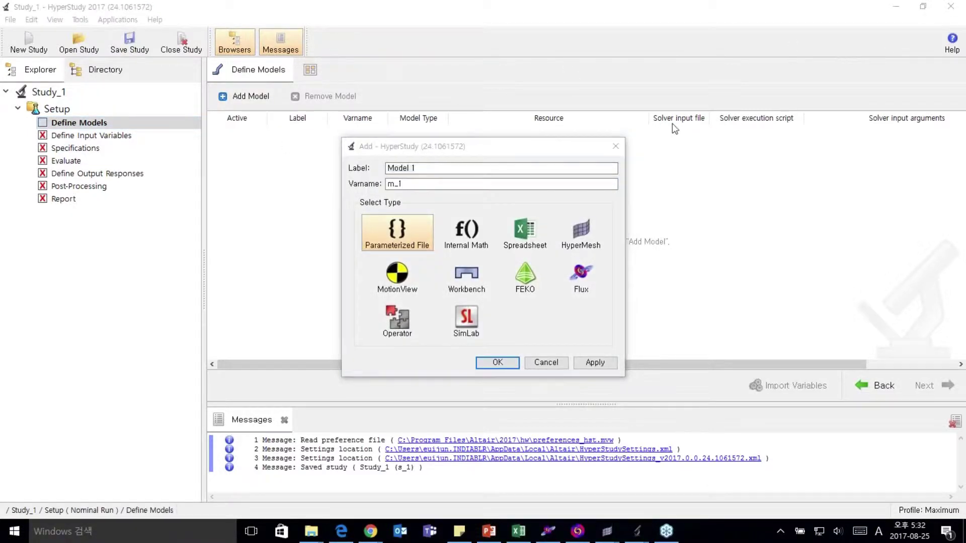
pyautogui.click(497, 362)
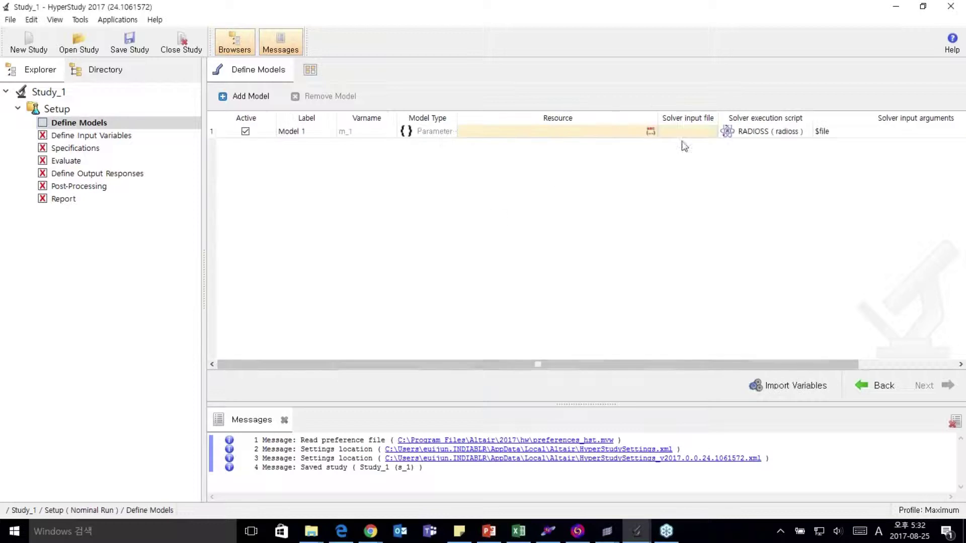
pyautogui.click(649, 132)
pyautogui.scroll(-2, 554, 267)
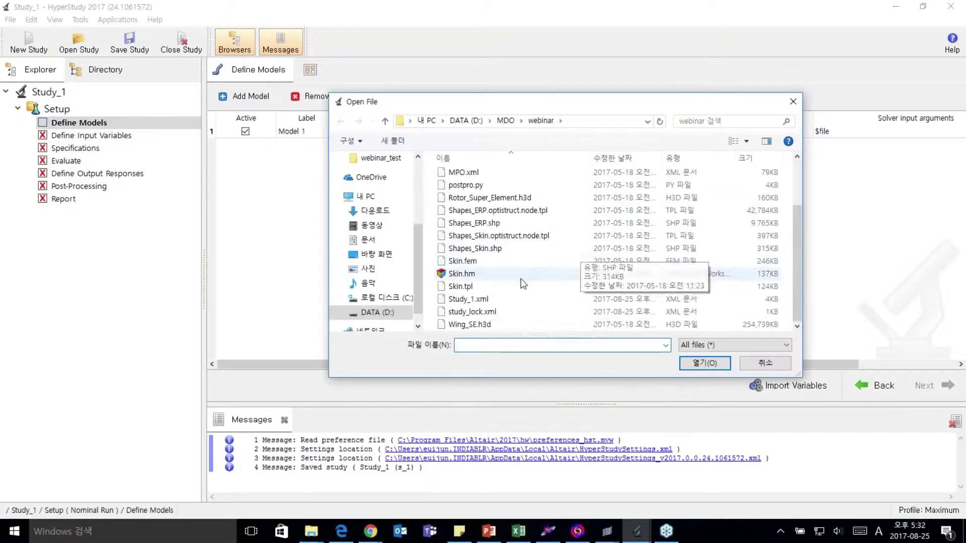
pyautogui.click(487, 288)
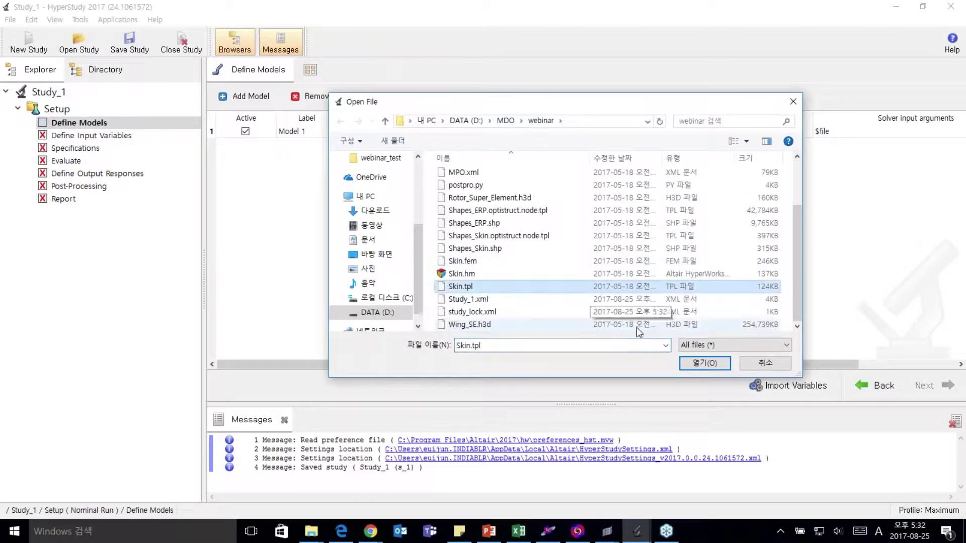
pyautogui.click(705, 362)
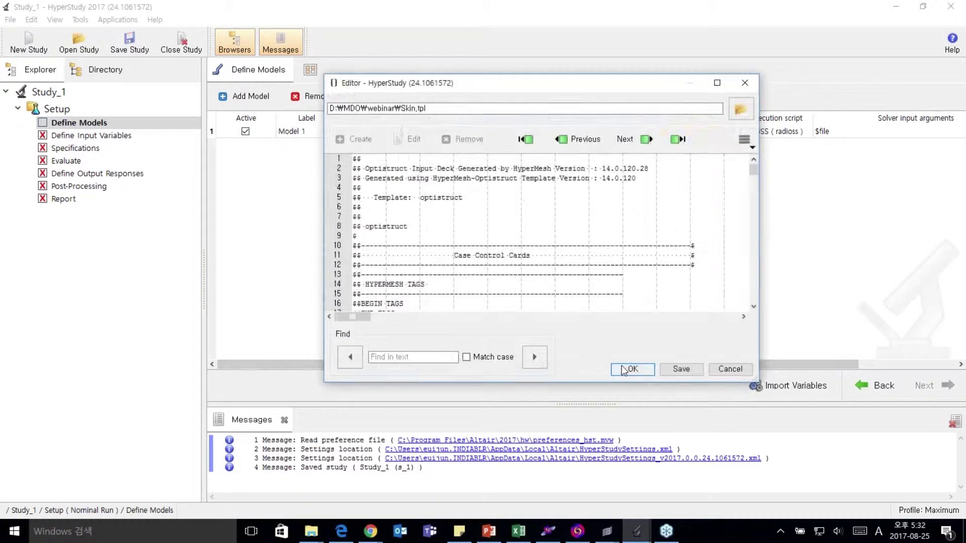
pyautogui.click(629, 369)
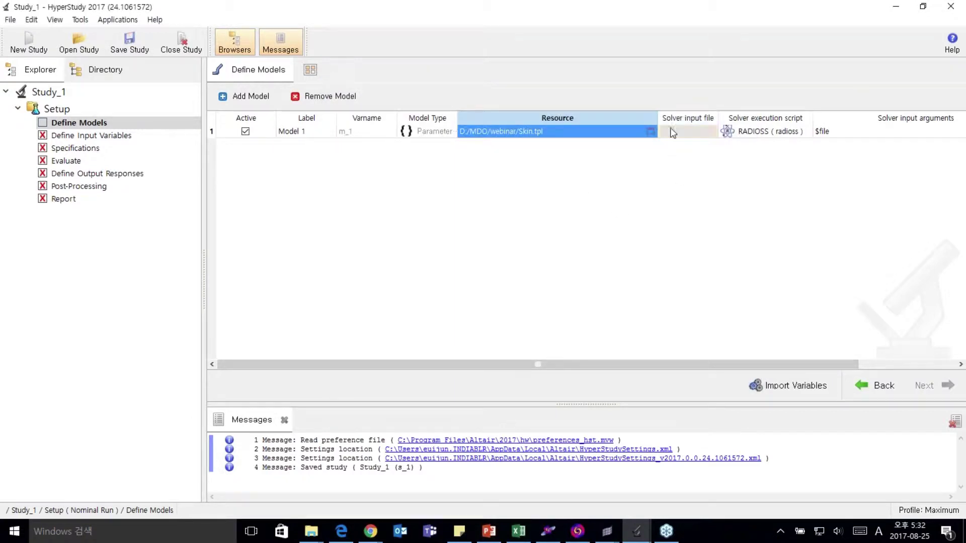
# - Set the solver execution script of Model 1 to None
pyautogui.click(766, 132)
pyautogui.scroll(-1, 766, 201)
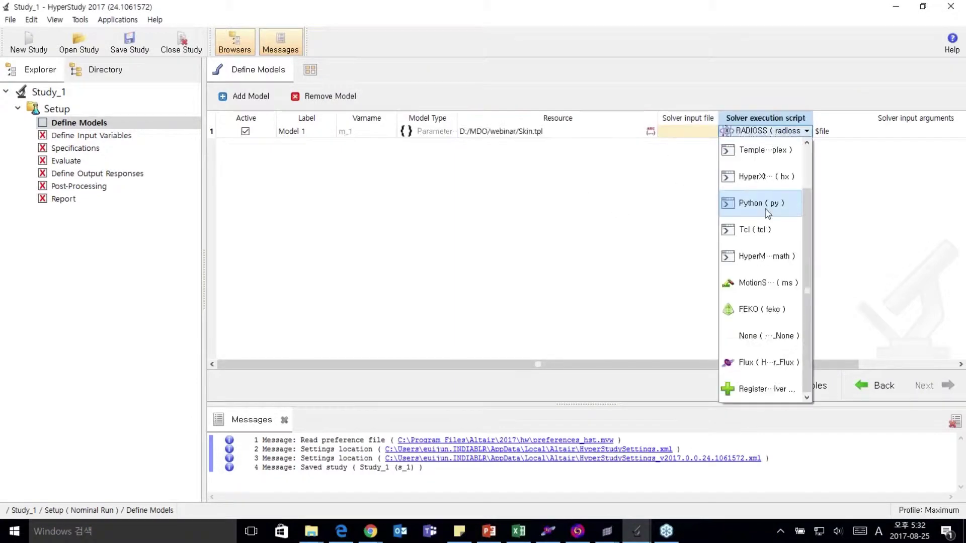
pyautogui.click(754, 335)
pyautogui.click(741, 240)
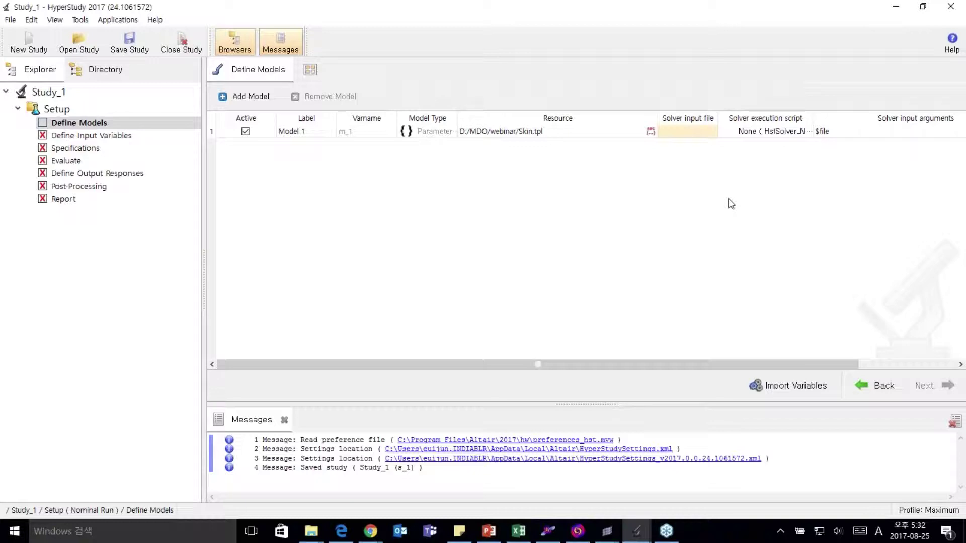
# - Name the solver input file of Model 1 Skin.bulk, and import and review the model's design variables
pyautogui.click(686, 132)
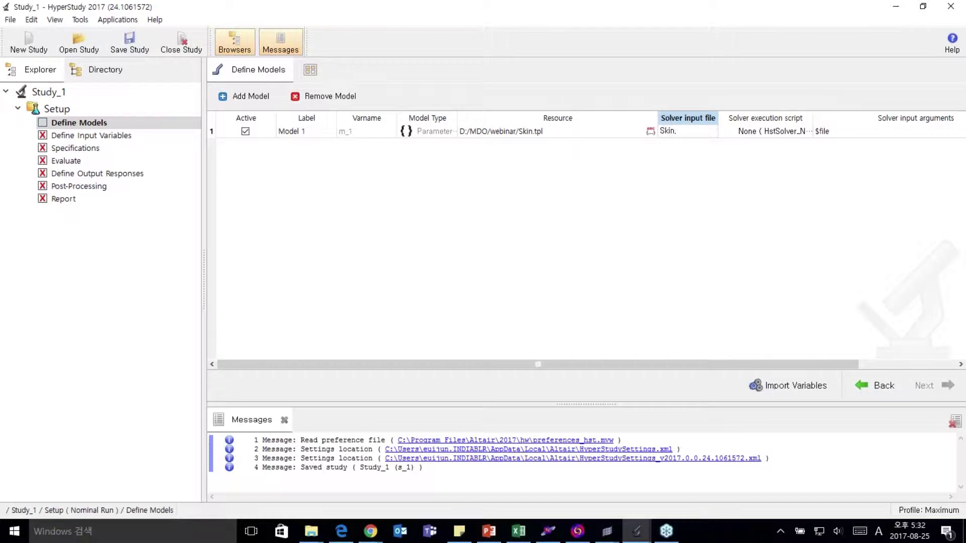
pyautogui.press('Return')
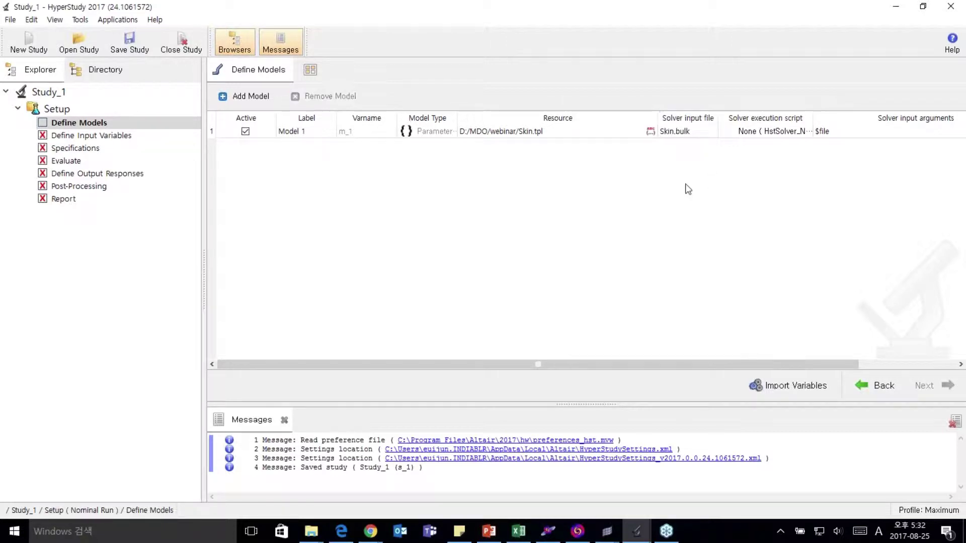
pyautogui.click(778, 386)
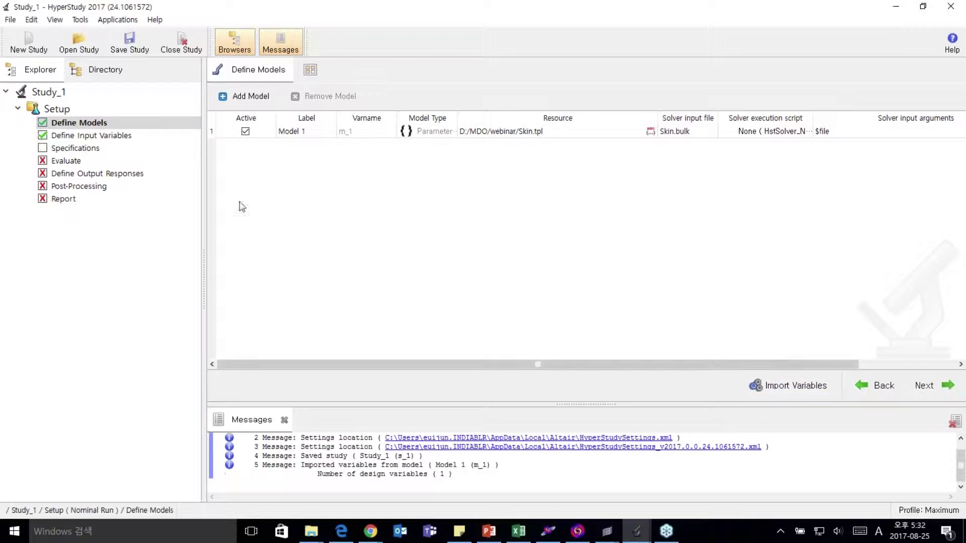
pyautogui.click(111, 135)
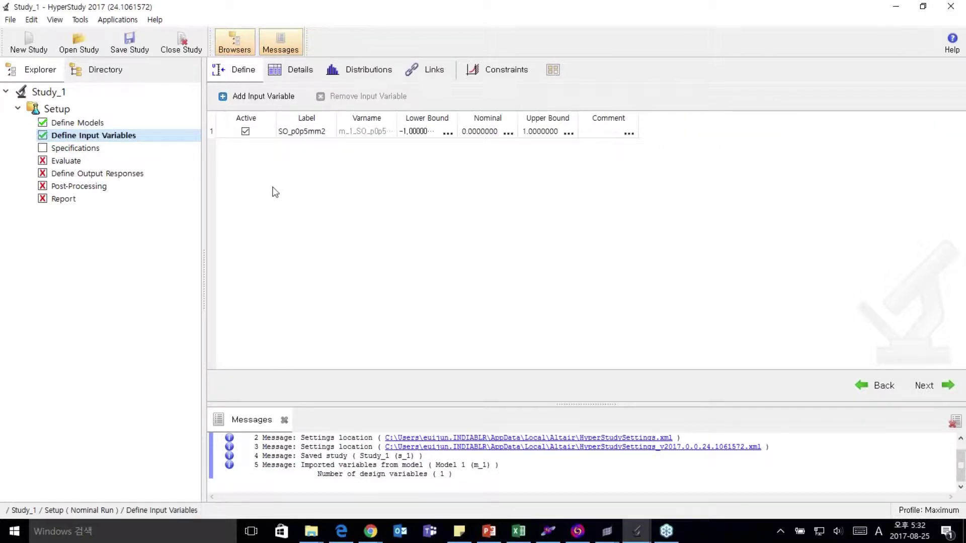
# - Add a second model of type Flux to the study with 4HST.F2G as its resource
pyautogui.click(121, 122)
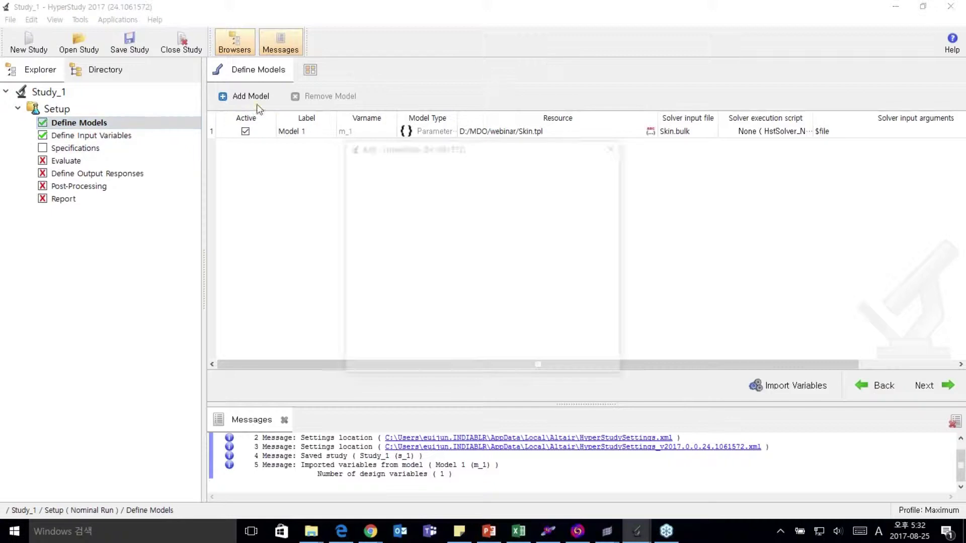
pyautogui.click(246, 96)
pyautogui.click(581, 274)
pyautogui.click(497, 362)
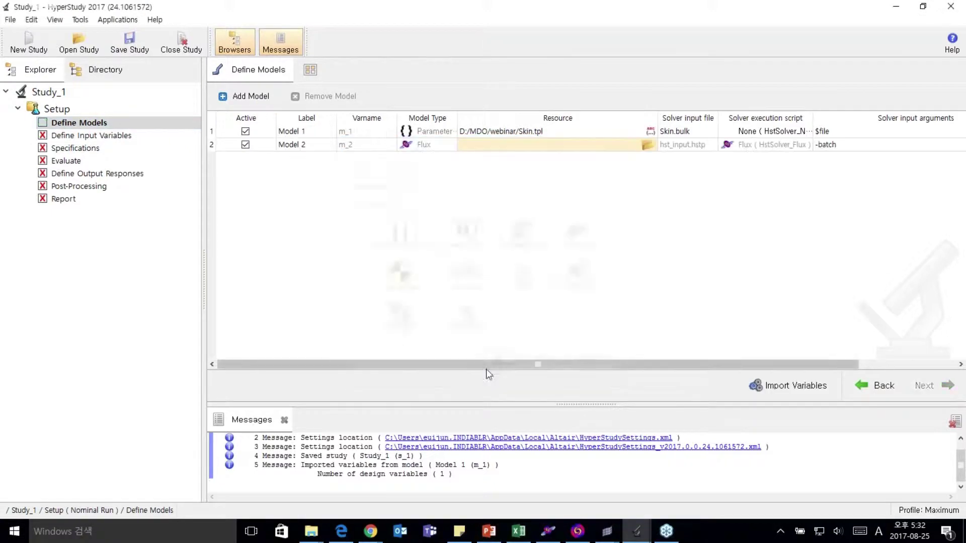
pyautogui.click(648, 145)
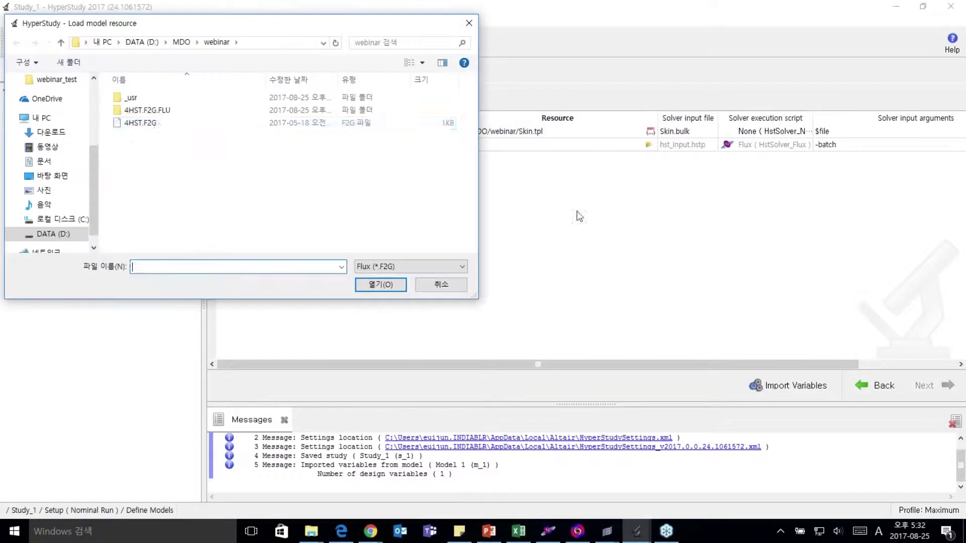
pyautogui.click(141, 122)
pyautogui.click(381, 285)
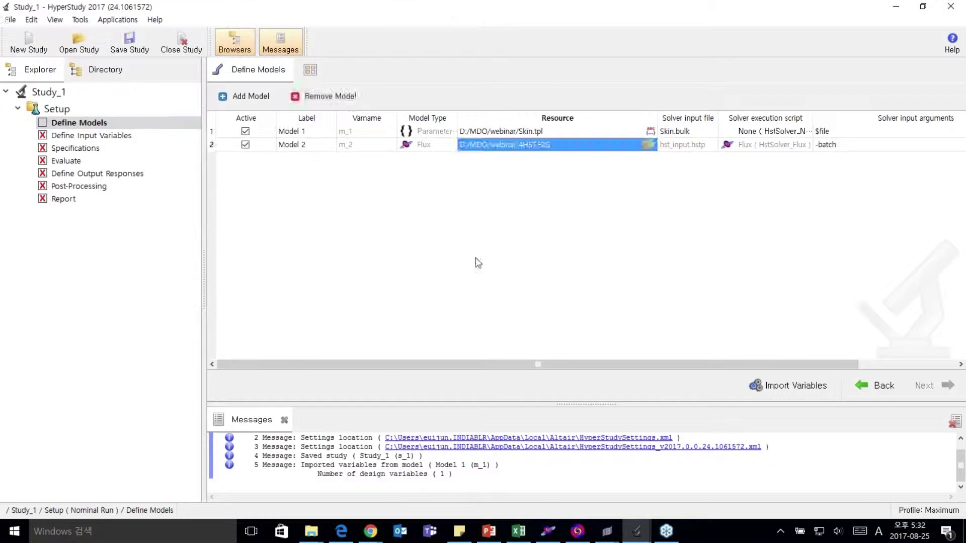
# - Set the Flux model's solver input arguments to "-batch -env_FLUX_NCORES=1", and import and review its variables
pyautogui.click(853, 146)
pyautogui.click(853, 147)
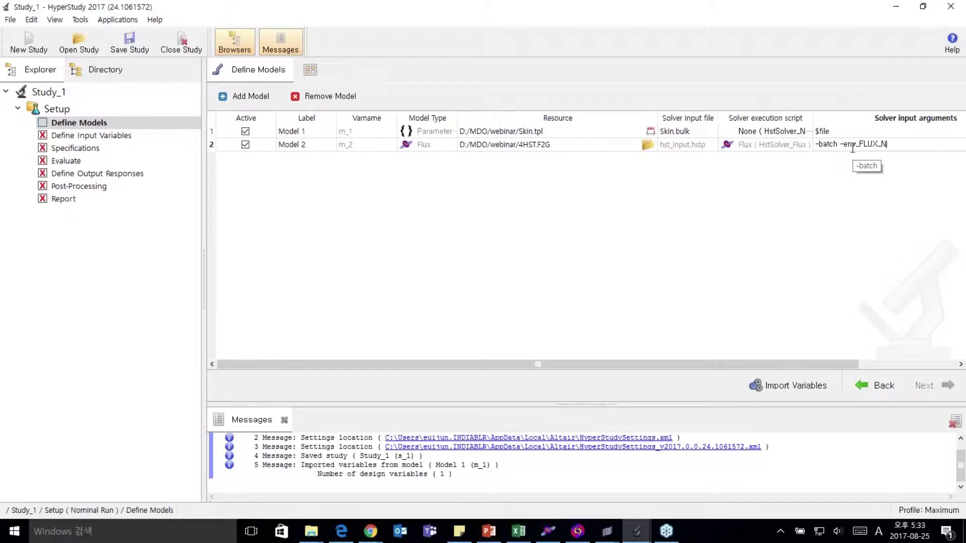
pyautogui.write('CORES=1')
pyautogui.press('Return')
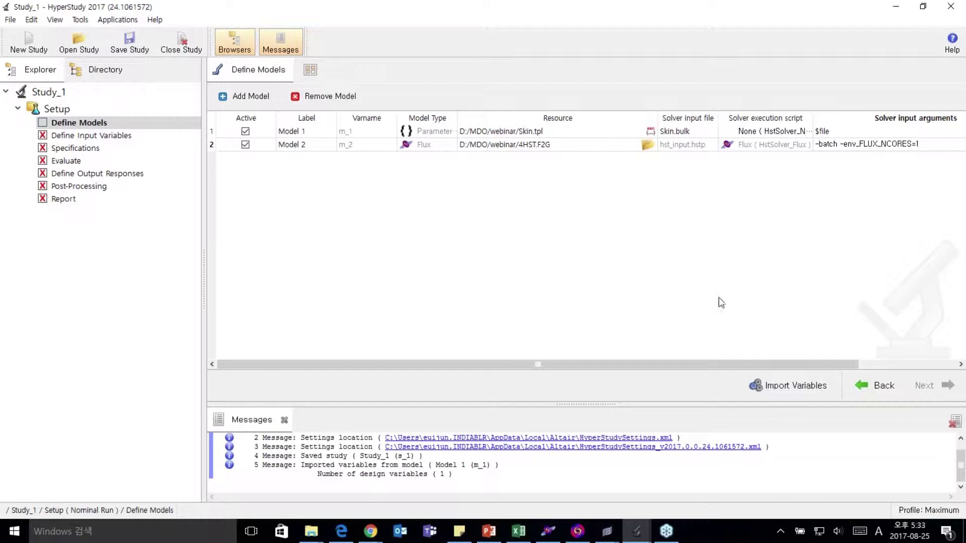
pyautogui.click(779, 391)
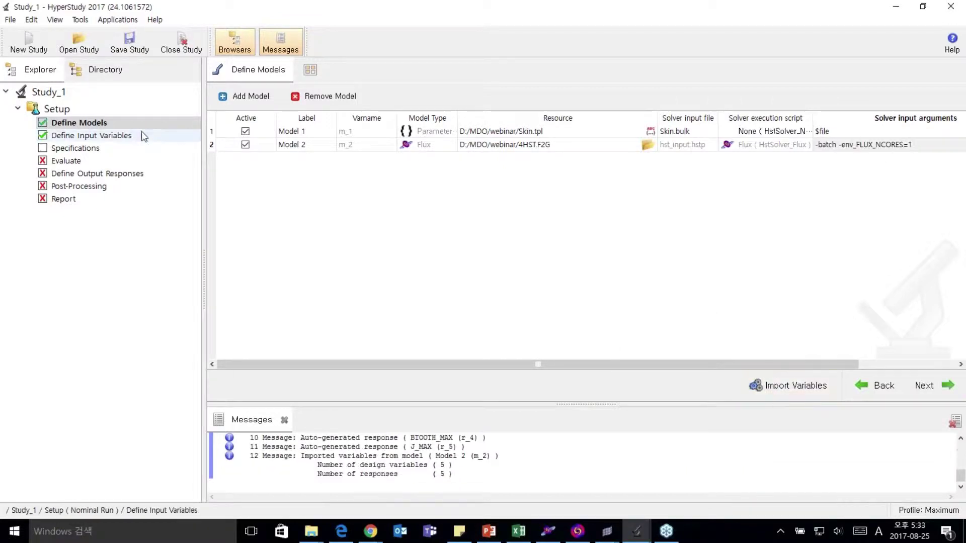
pyautogui.click(125, 136)
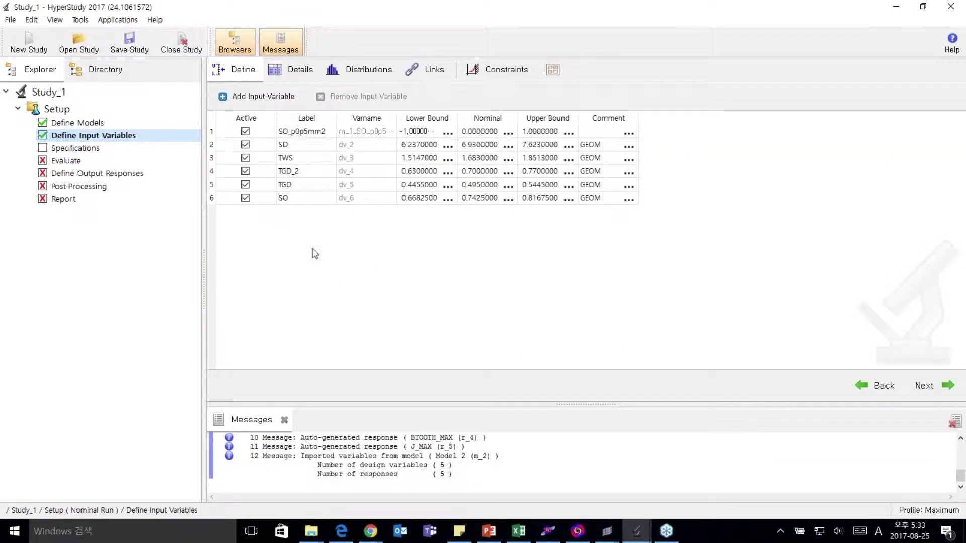
# - Add a third model of type Parameterized File to the study with ERP_Calculation_On_Rib03.tpl as its resource
pyautogui.click(121, 123)
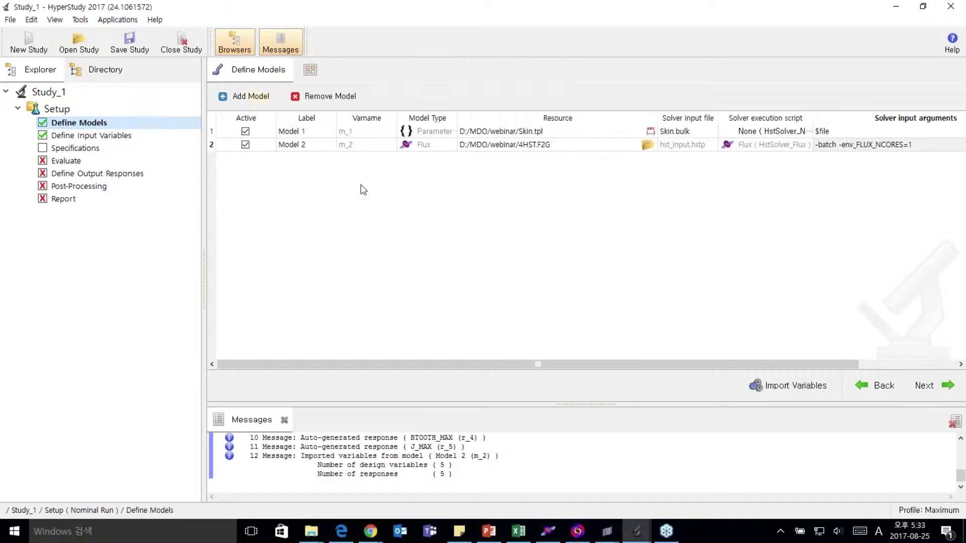
pyautogui.click(251, 101)
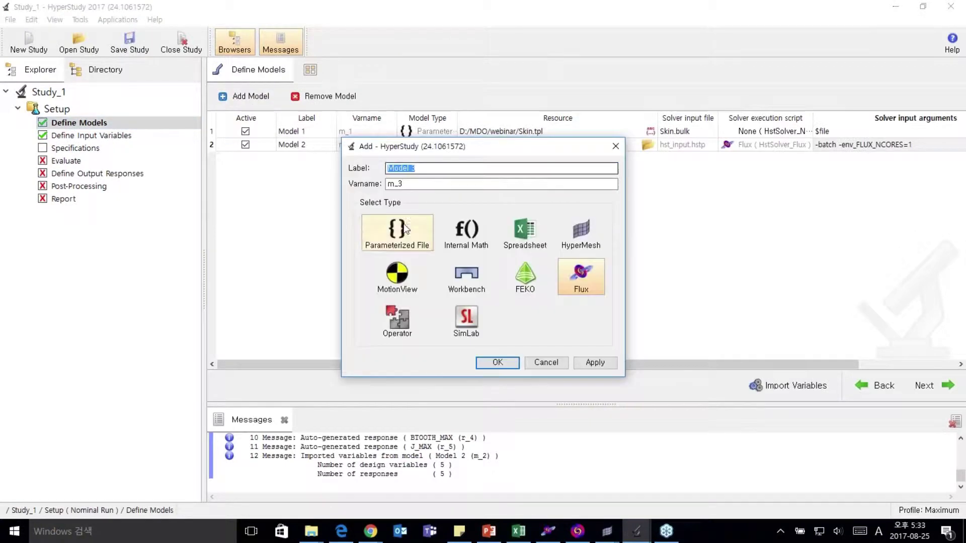
pyautogui.click(407, 226)
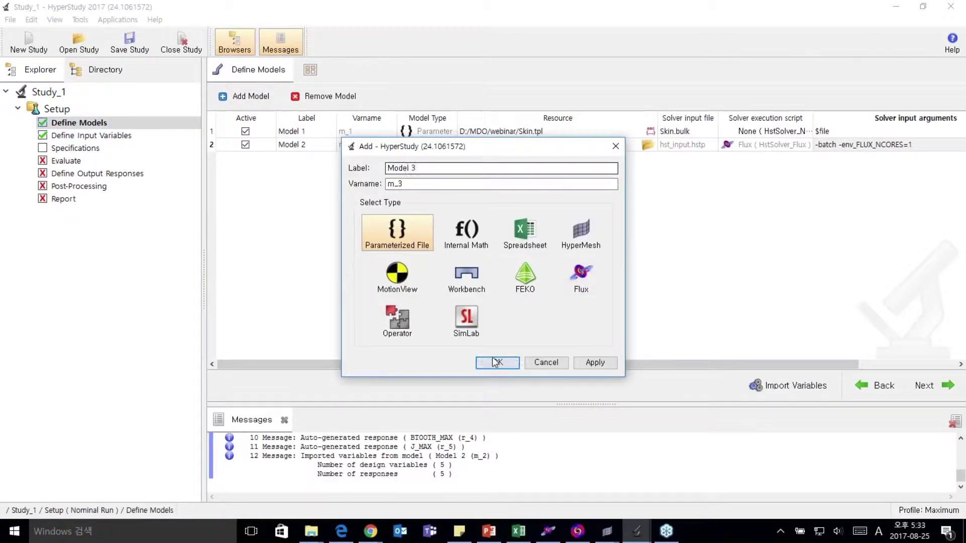
pyautogui.click(497, 362)
pyautogui.click(651, 158)
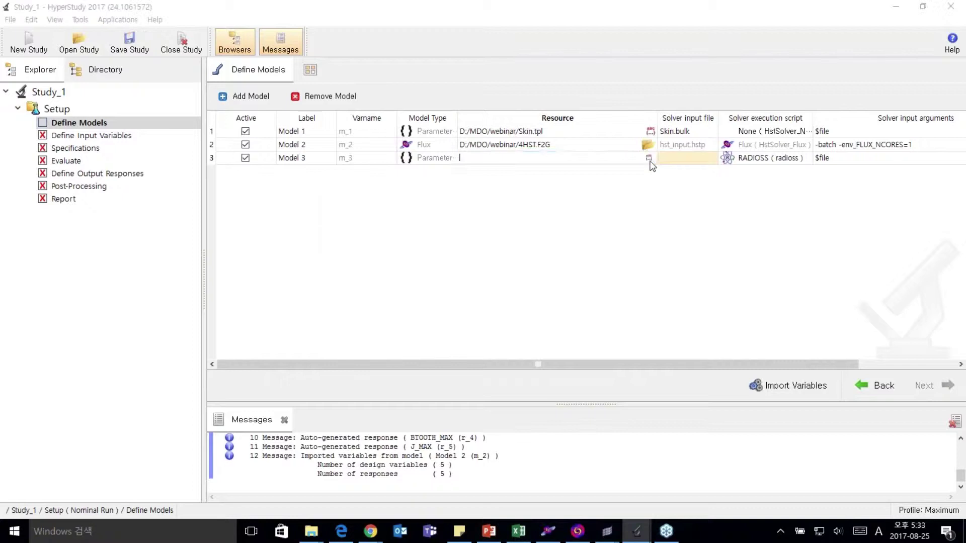
pyautogui.click(588, 239)
pyautogui.click(704, 363)
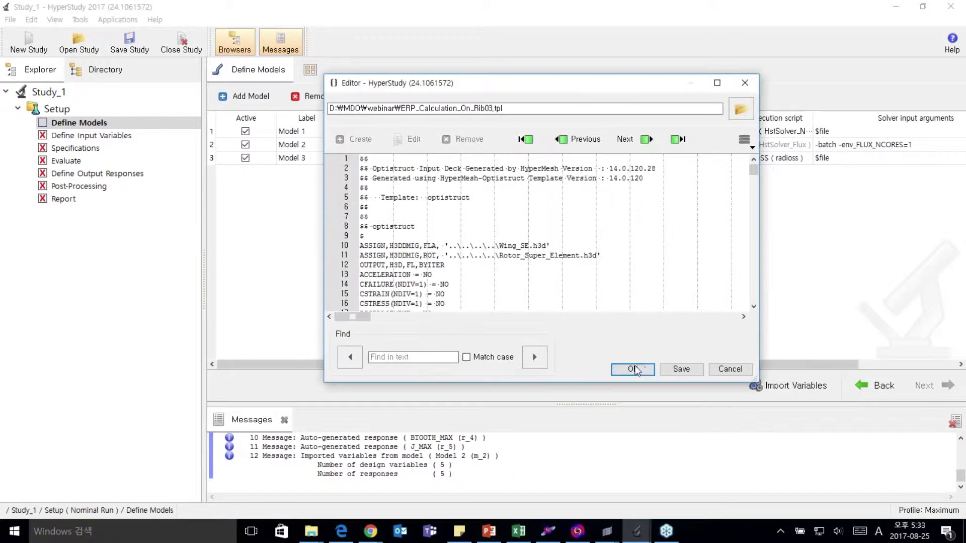
pyautogui.click(630, 369)
# - Set Model 3's solver execution script to OptiStruct and name its solver input file ERP_Calculation_On_Rib03.fem
pyautogui.click(756, 165)
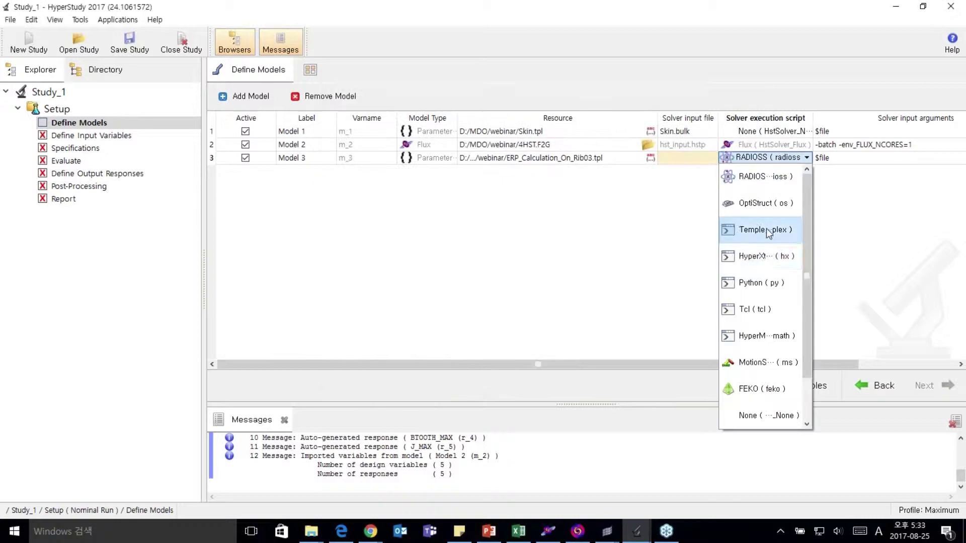
pyautogui.click(755, 201)
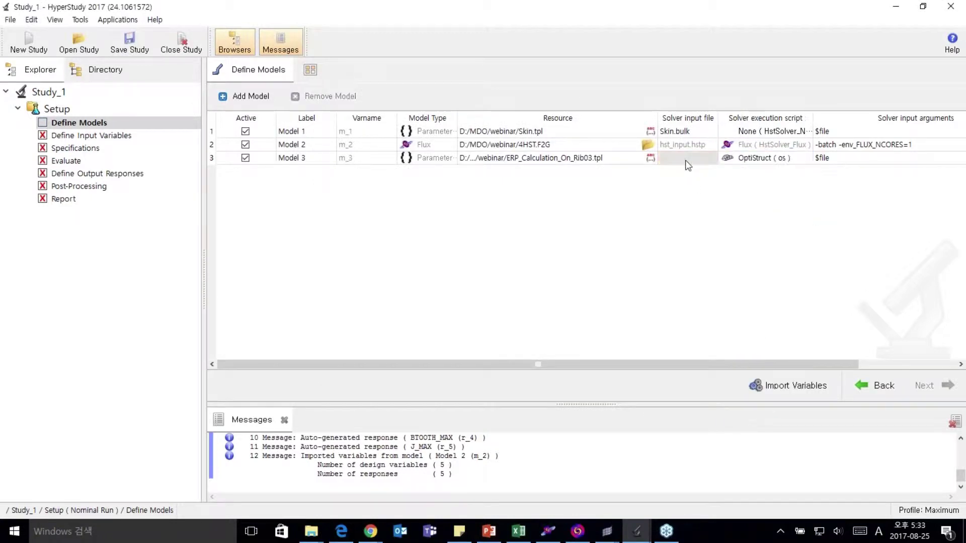
pyautogui.moveTo(312, 532)
pyautogui.click(433, 487)
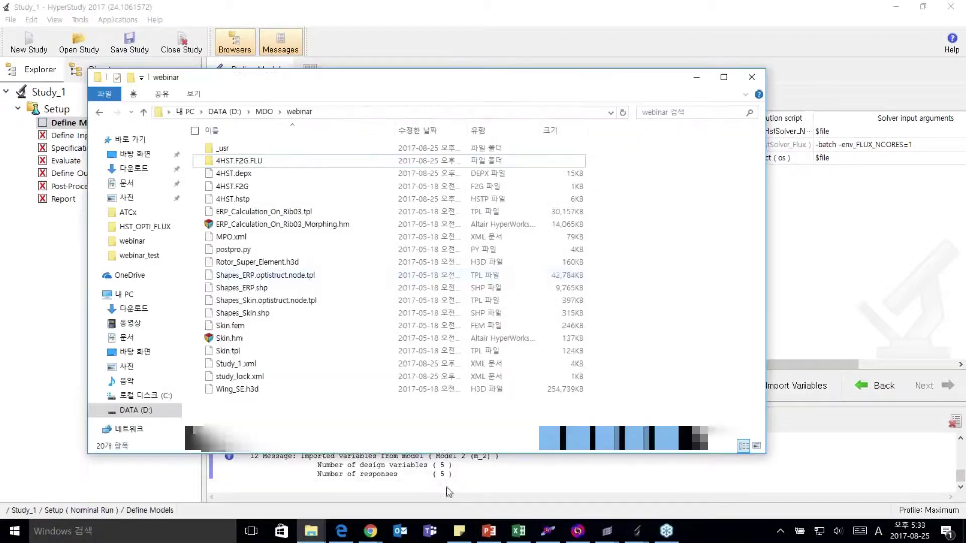
pyautogui.click(316, 213)
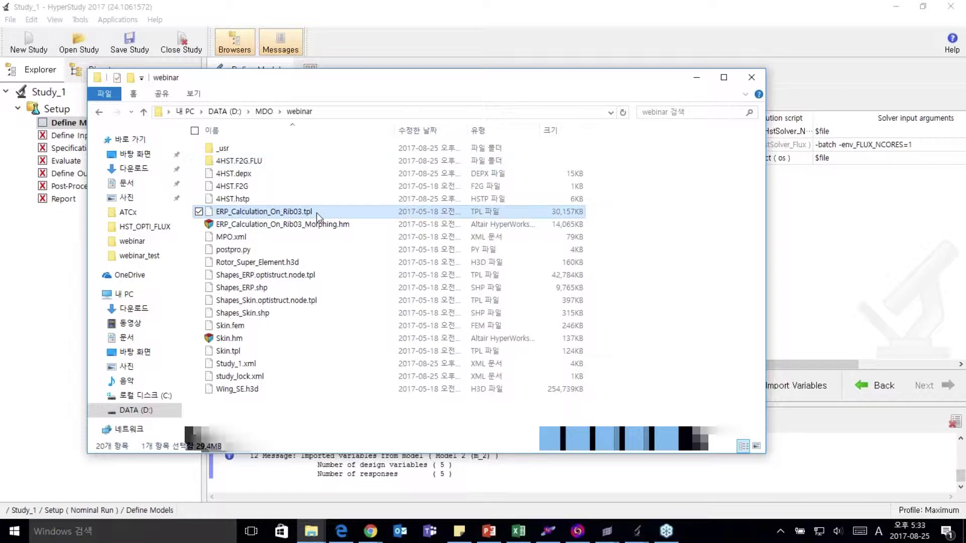
pyautogui.click(316, 213)
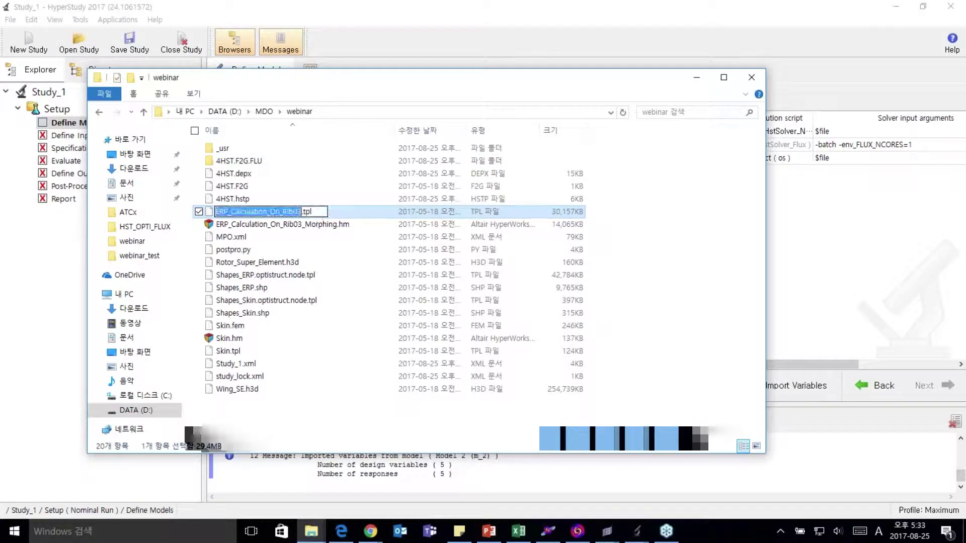
pyautogui.hotkey('ctrl', 'c')
pyautogui.click(696, 78)
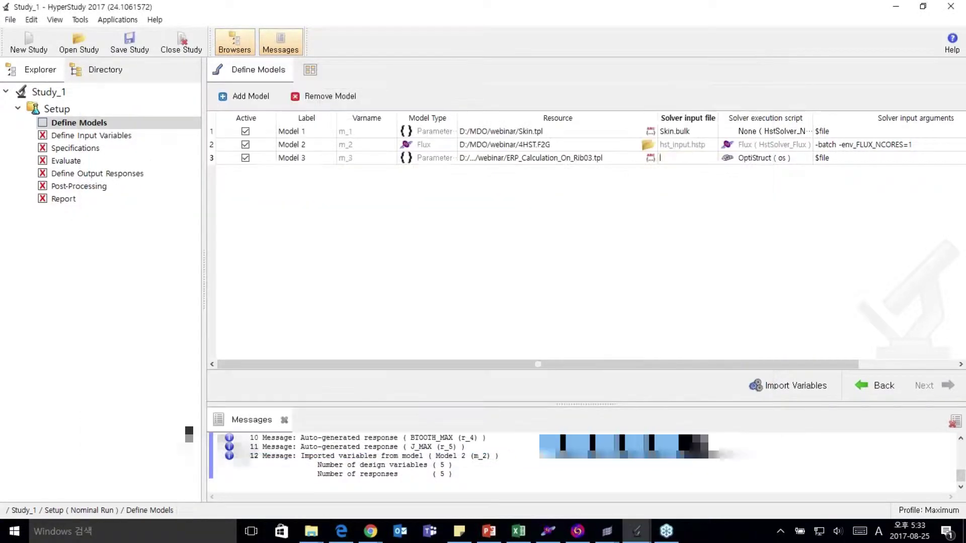
pyautogui.hotkey('ctrl', 'v')
pyautogui.write('.fem')
# - Set Model 3's solver input arguments to "$file -core out -nt 4", and import and review the input variables
pyautogui.click(851, 158)
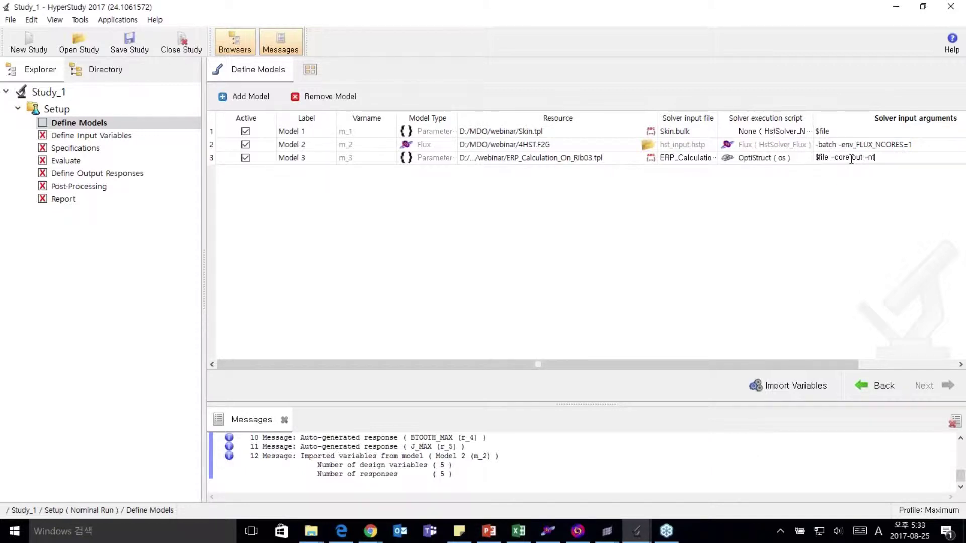
pyautogui.click(789, 386)
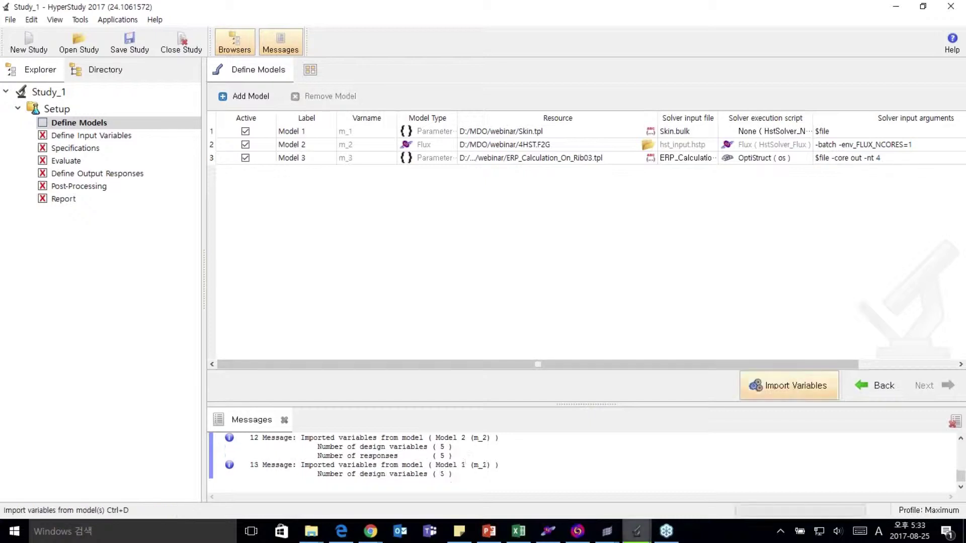
pyautogui.click(168, 161)
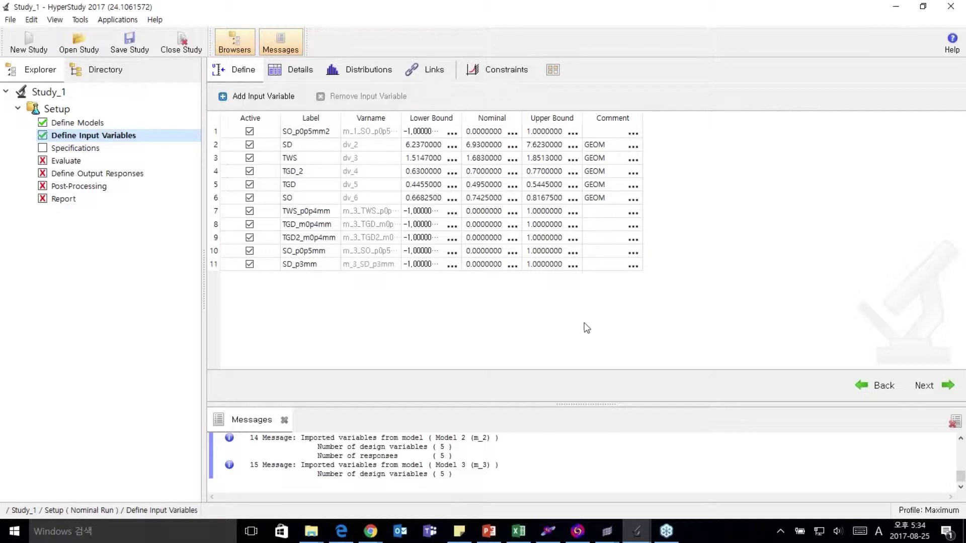
# - Link the SO_p0p5mm2 input variable to SO with the expression (dv_6-0.74)/0.5
pyautogui.click(435, 78)
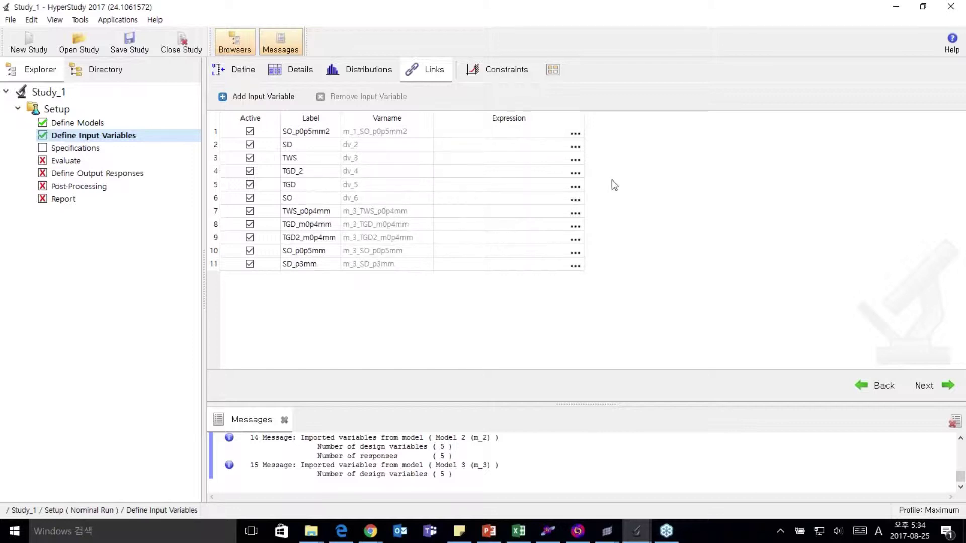
pyautogui.click(575, 134)
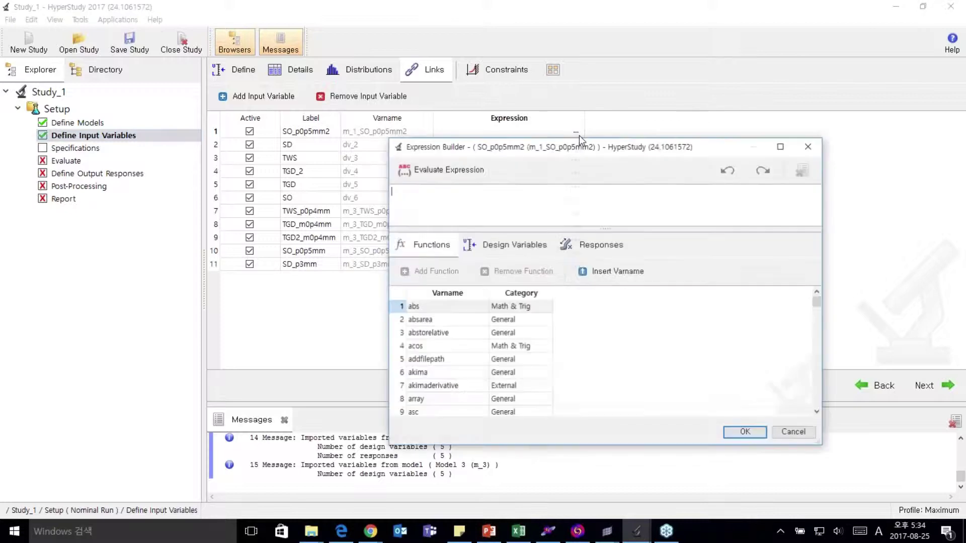
pyautogui.write('(dv_')
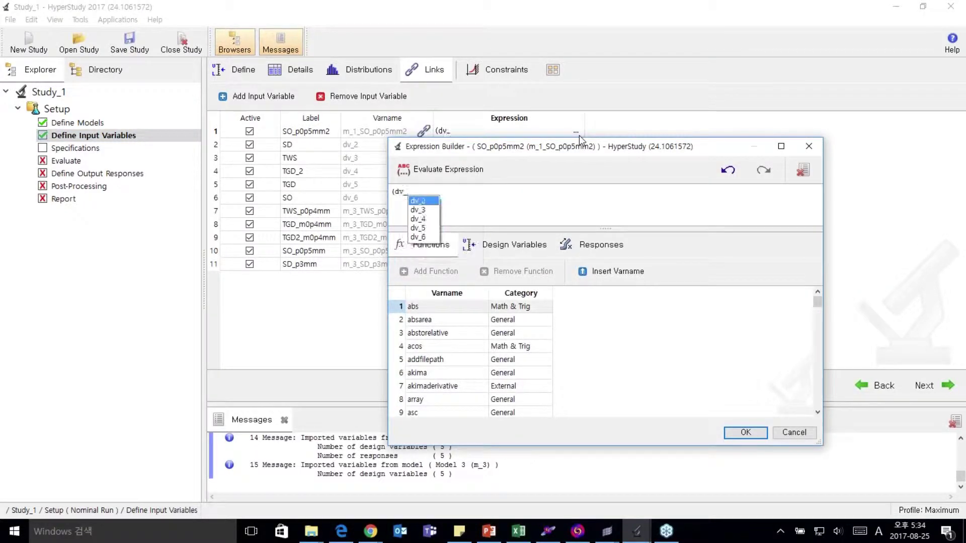
pyautogui.write('6-0.74)/0')
pyautogui.write('5')
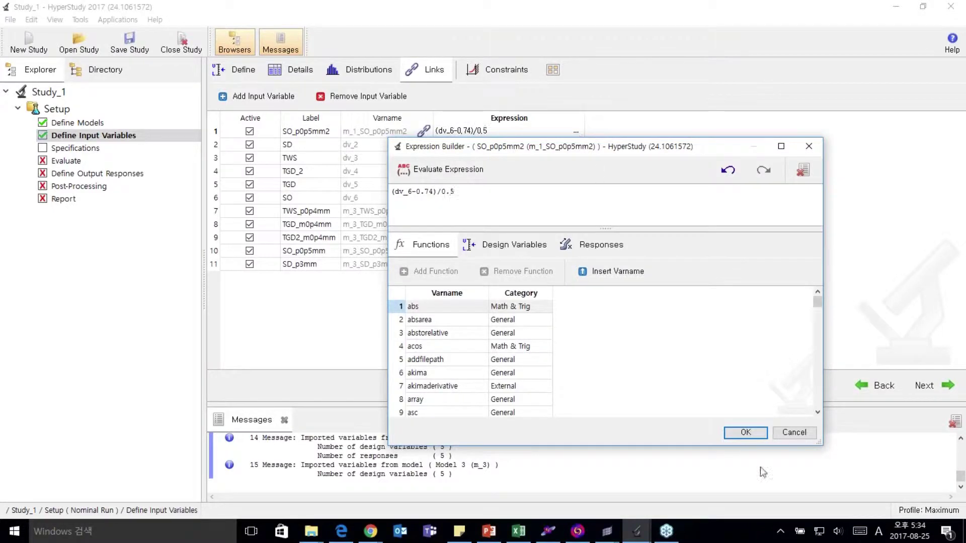
pyautogui.click(748, 434)
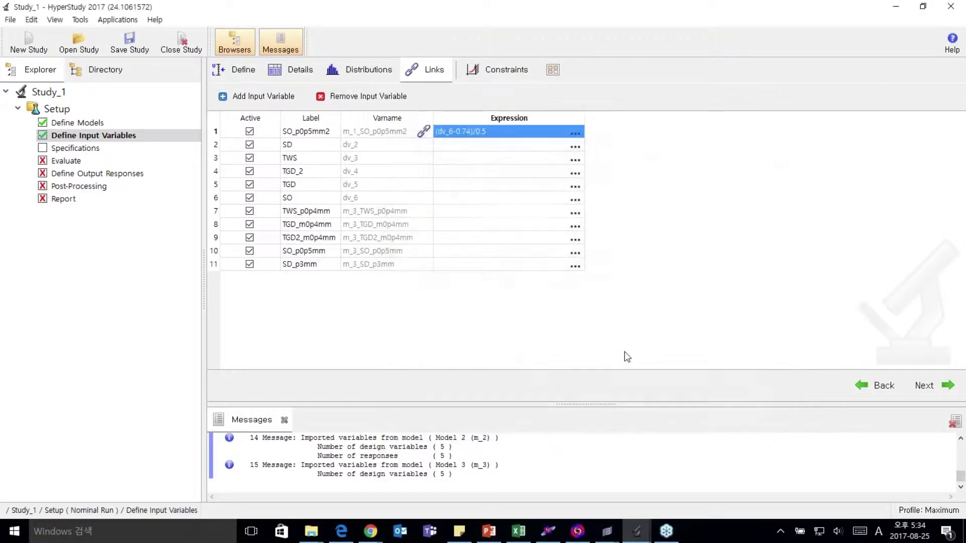
# - Link the TWS_p0p4mm input variable to TWS with the expression (dv_3-1.683)/0.4
pyautogui.click(575, 212)
pyautogui.write('(dv_3')
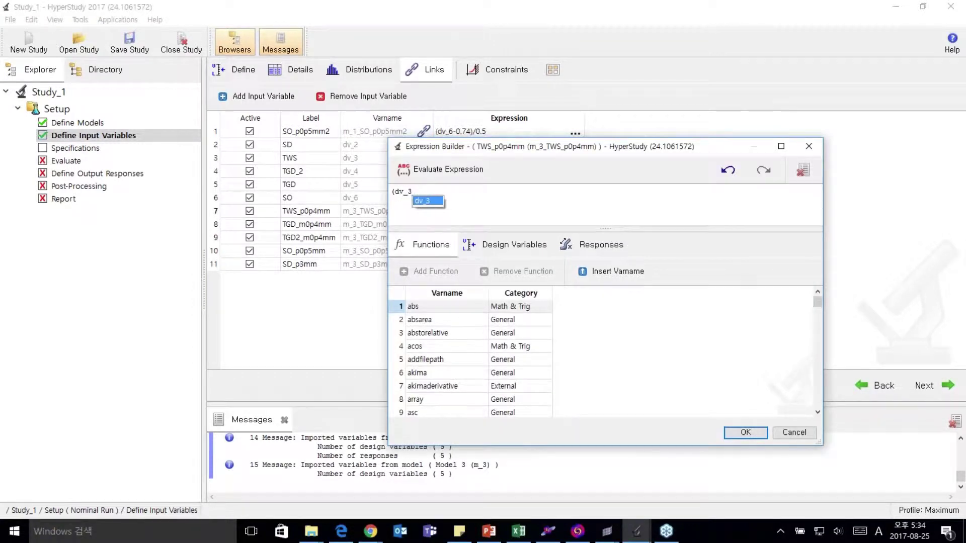
pyautogui.write('-1.683)/0.4')
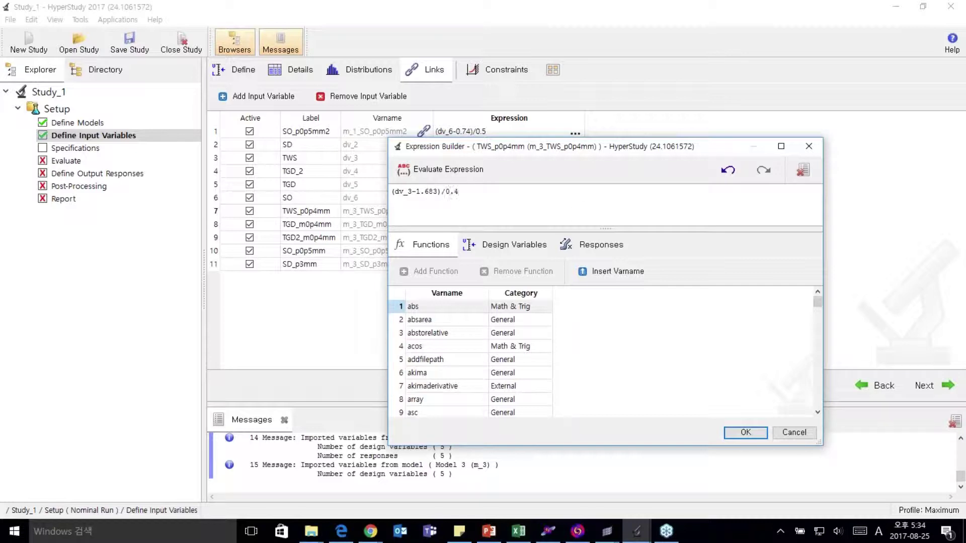
pyautogui.click(738, 434)
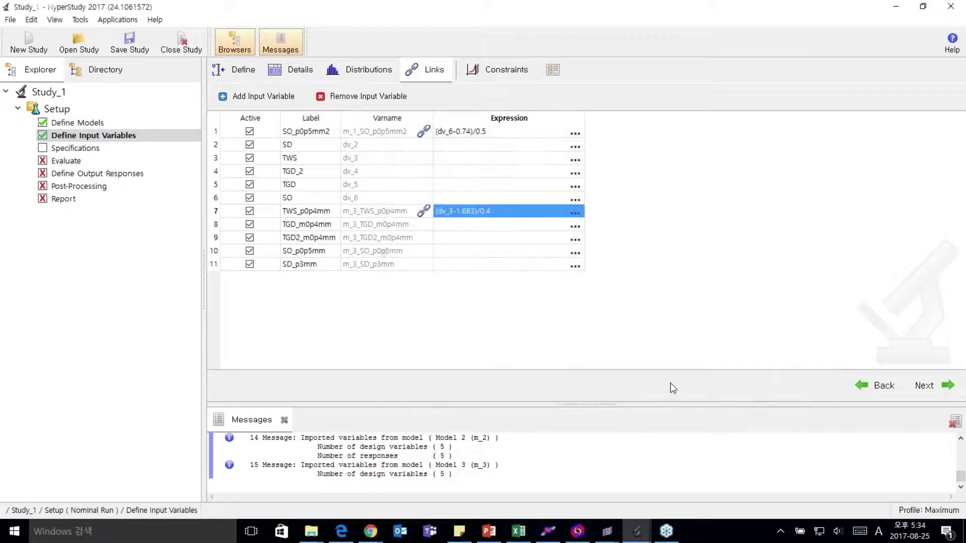
# - Link the TGD_m0p4mm input variable to TGD with the expression (dv_5-0.495)/(-0.4)
pyautogui.click(575, 225)
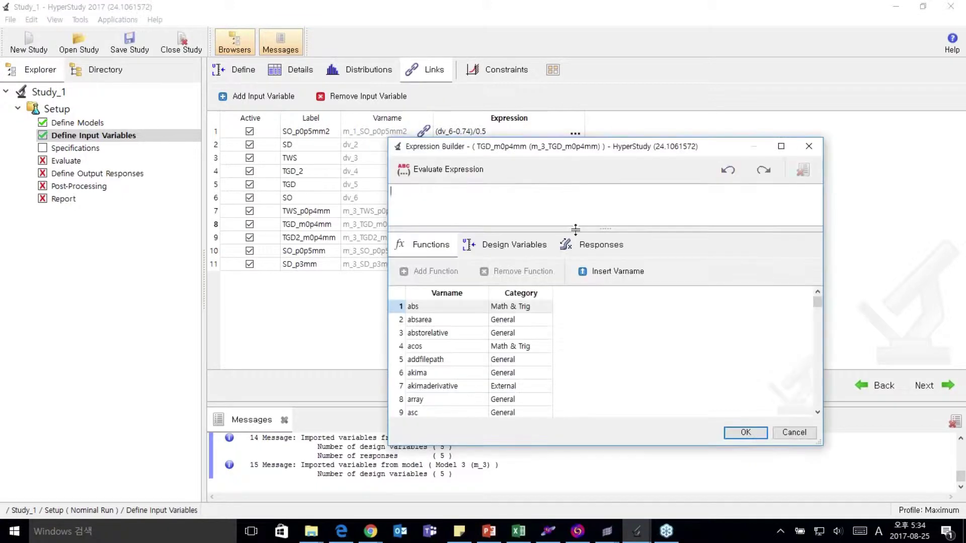
pyautogui.write('(dv_')
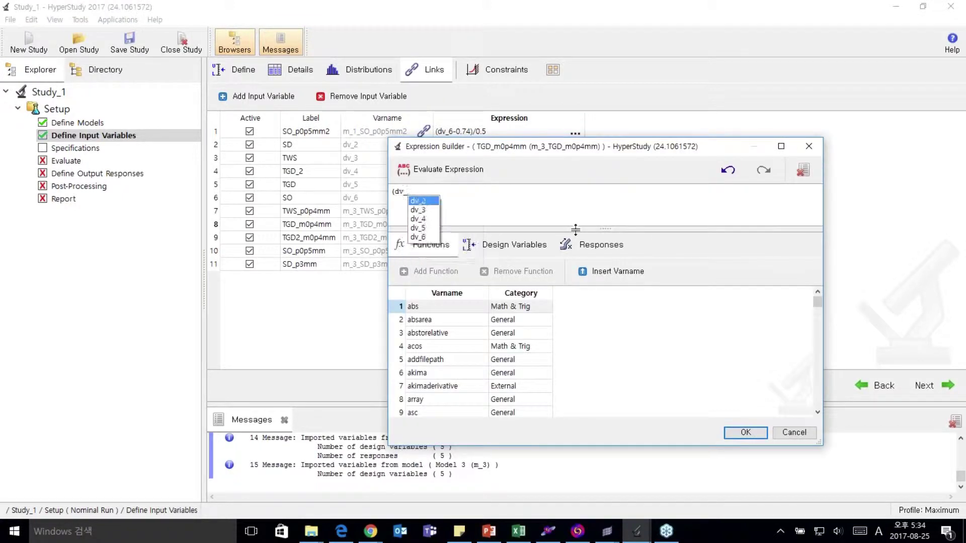
pyautogui.write('5-0')
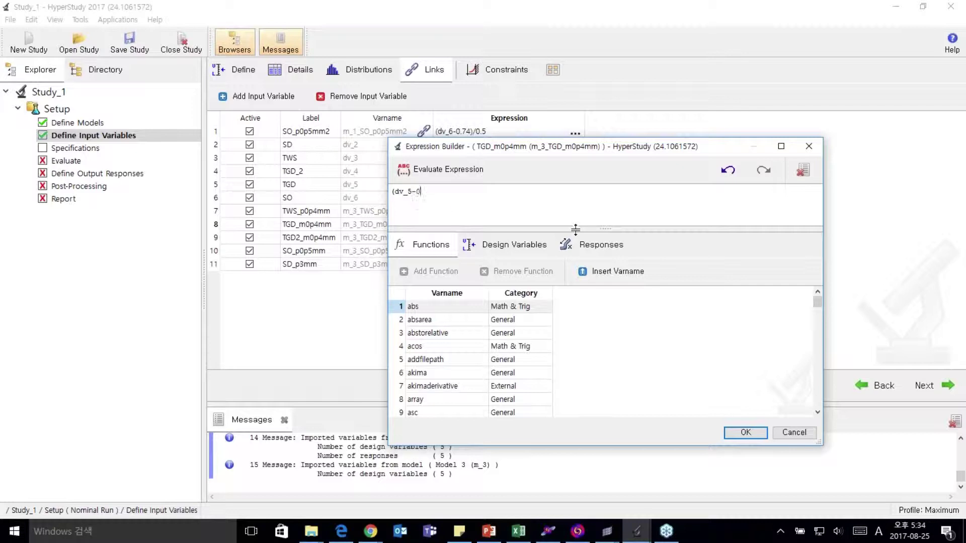
pyautogui.write('.495)/(-0.4)')
pyautogui.click(745, 433)
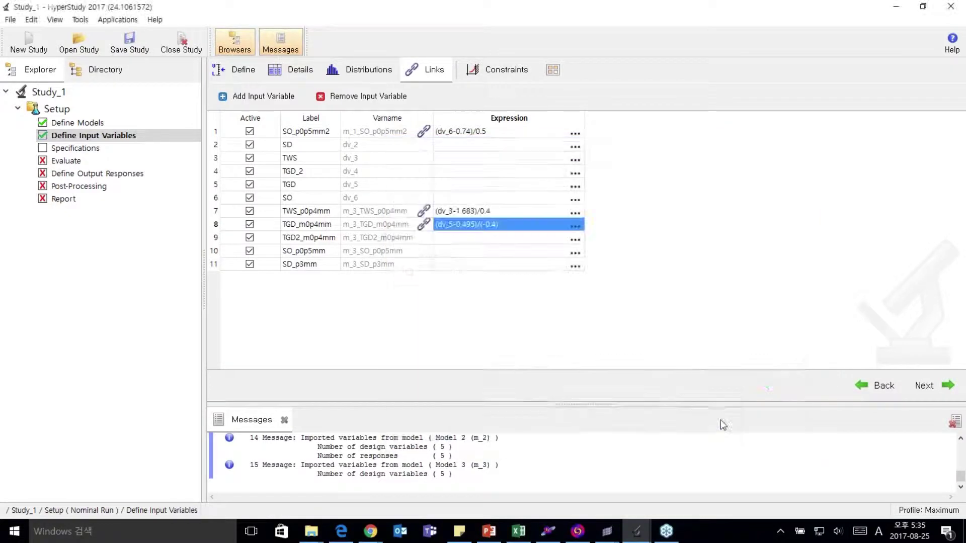
# - Link the TGD2_m0p4mm input variable to TGD_2 and TGD with the expression (dv_4-0.72)/(-0.4)-((dv_5-0.495)/(-0.4))
pyautogui.click(576, 242)
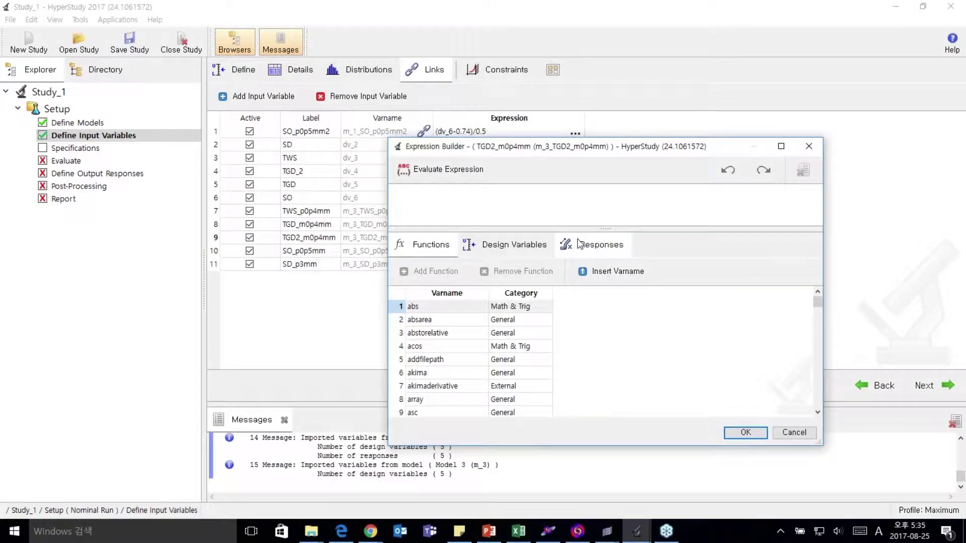
pyautogui.write('(dv_4')
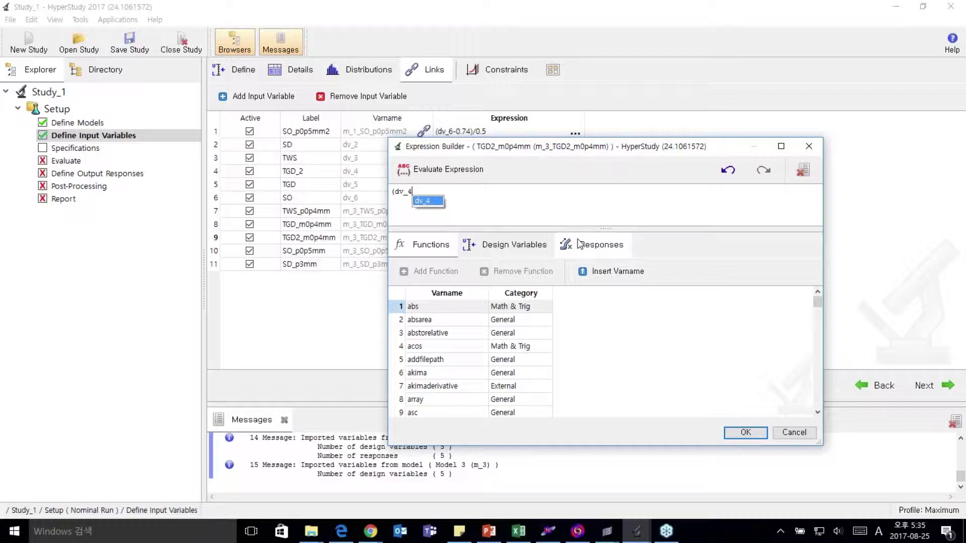
pyautogui.write('-0.72)/')
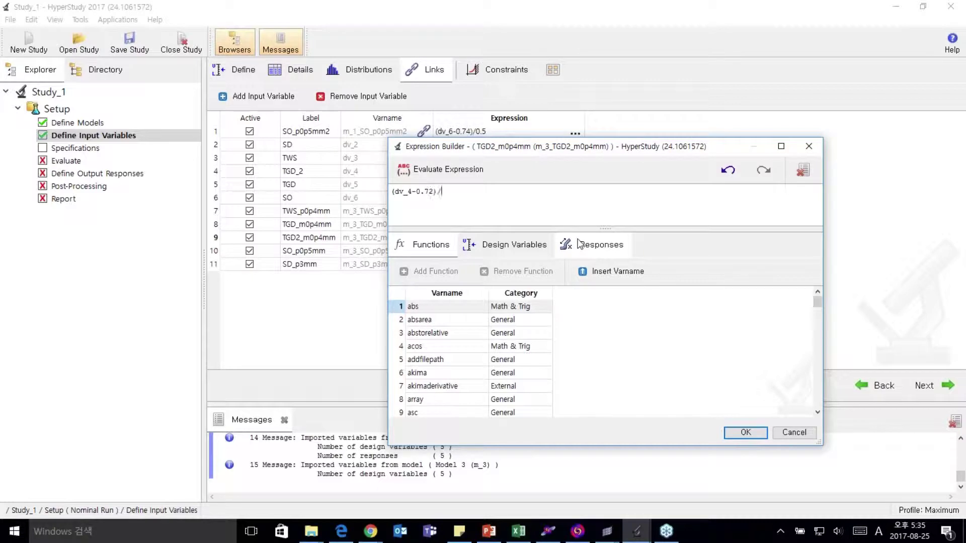
pyautogui.write('(-0.4)-((dv_')
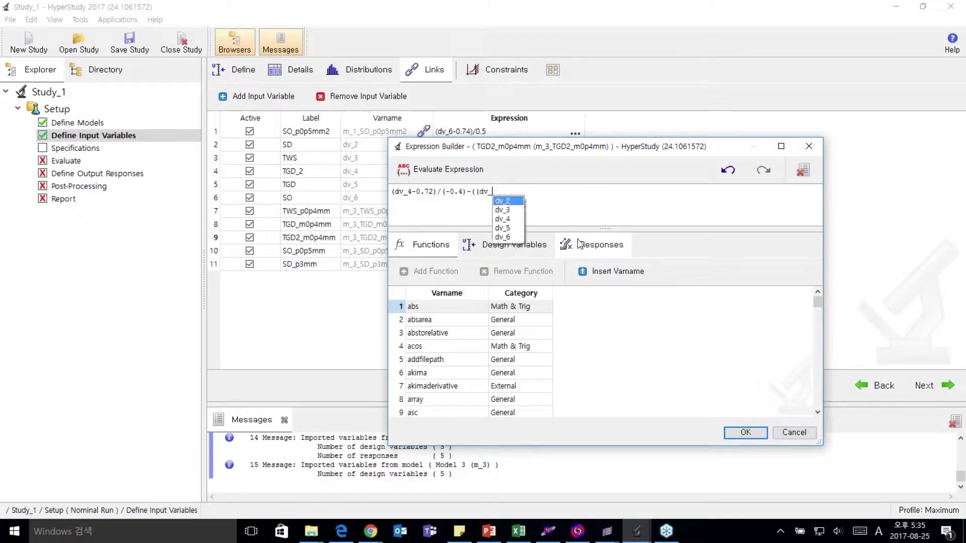
pyautogui.write('5-0')
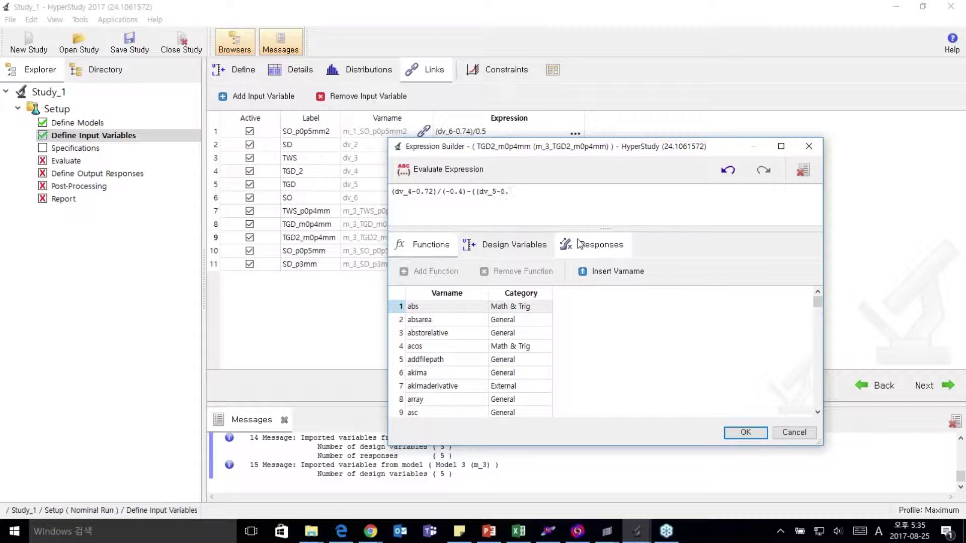
pyautogui.write('.495)/(-0.4))')
pyautogui.click(737, 434)
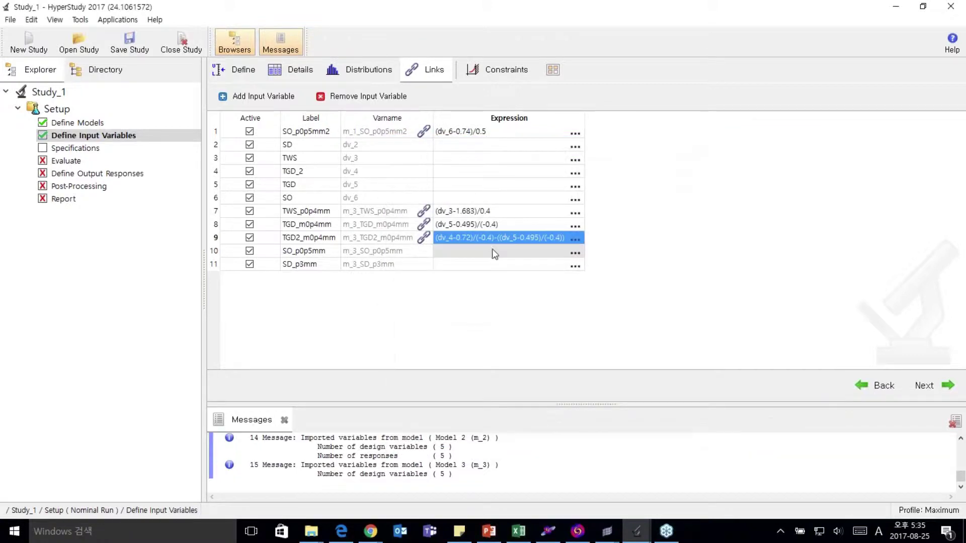
# - Link the SO_p0p5mm input variable to SO with the expression (dv_6-0.74)/0.5
pyautogui.click(575, 253)
pyautogui.write('(')
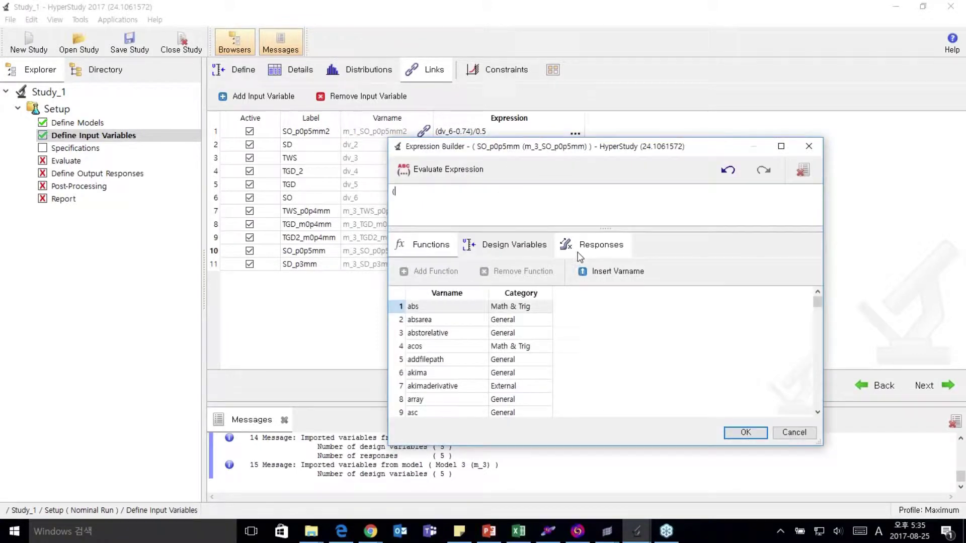
pyautogui.write('dv')
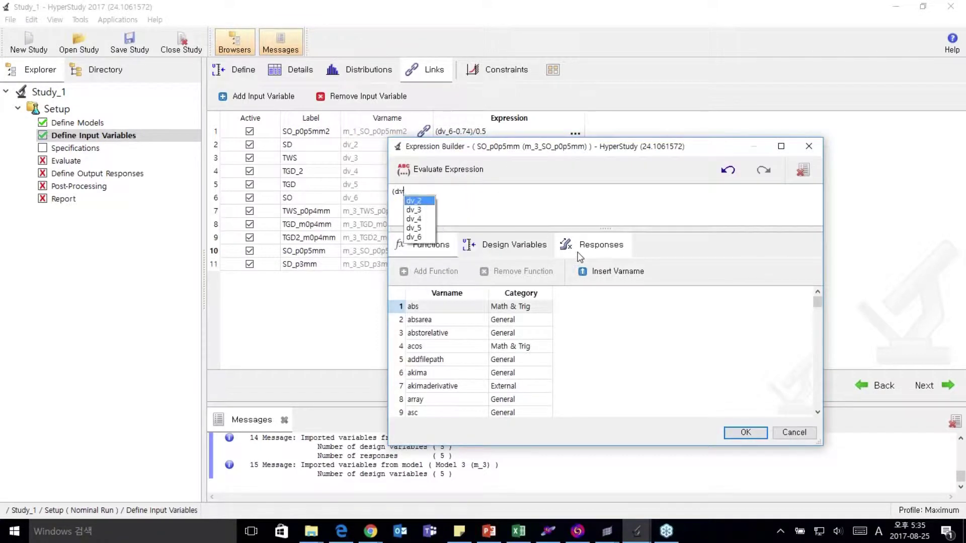
pyautogui.write('_6')
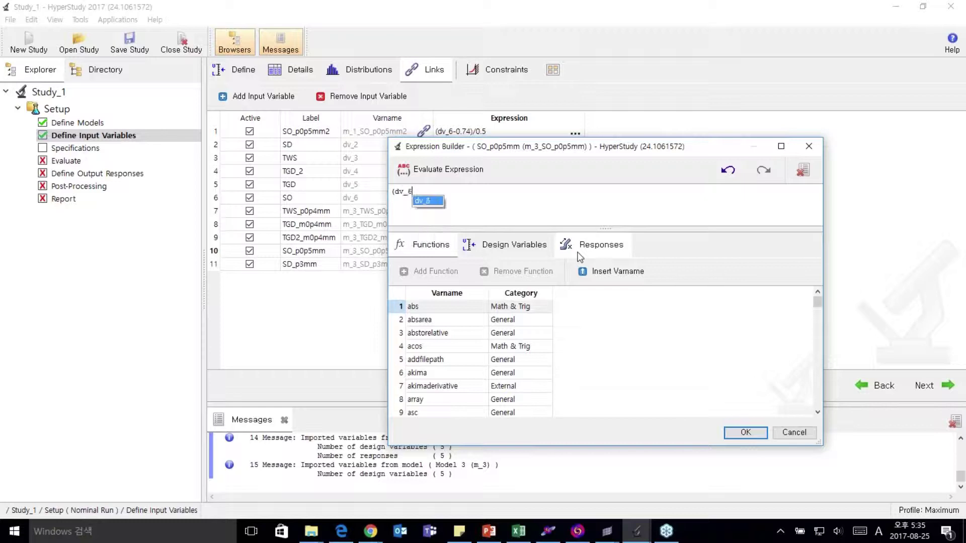
pyautogui.write('-0.74)/0.5')
pyautogui.click(739, 432)
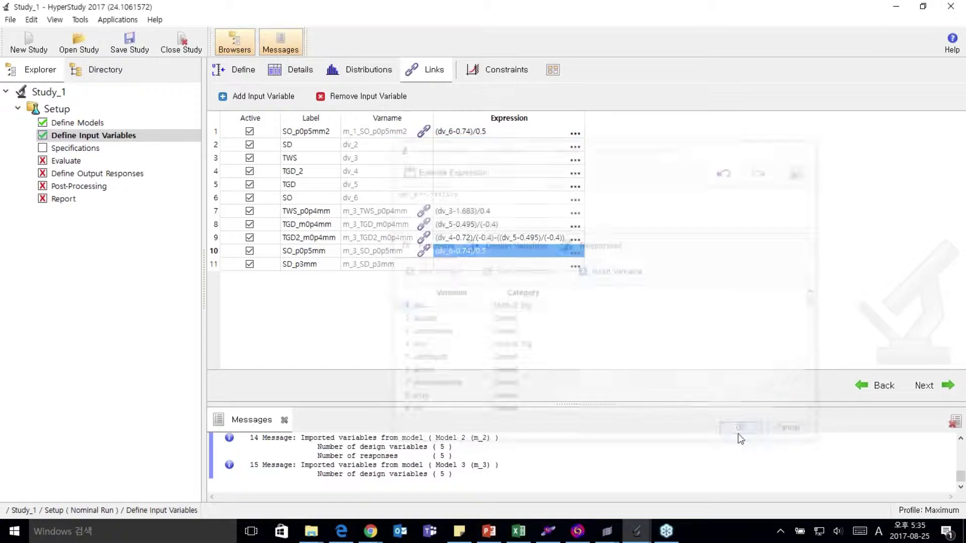
# - Link the SD_p3mm input variable to SD with the expression (dv_2-6.93)/3
pyautogui.click(579, 267)
pyautogui.write('(dv')
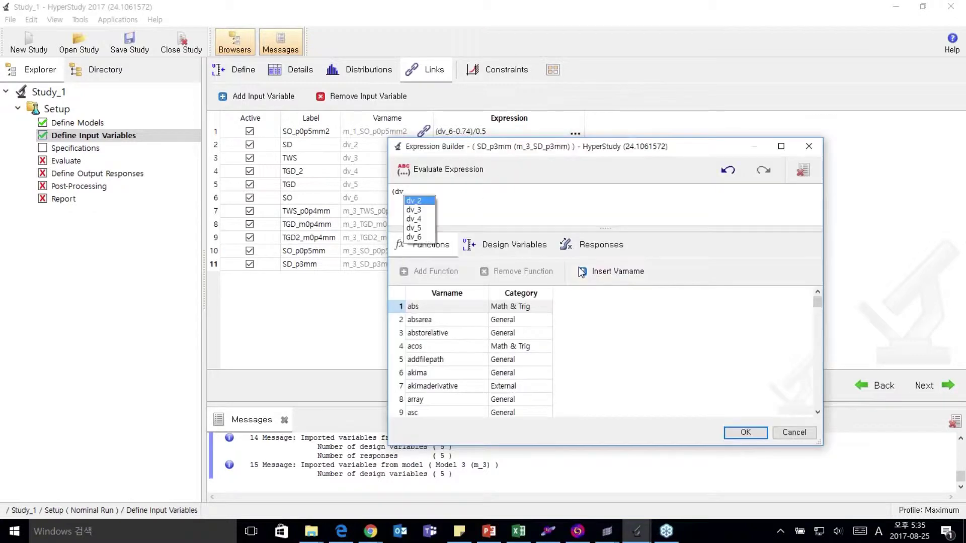
pyautogui.write('_2')
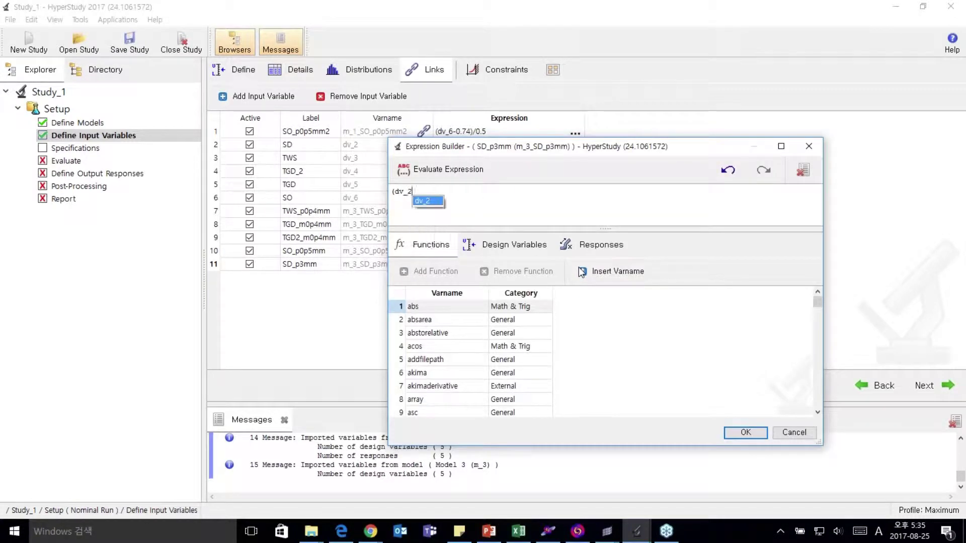
pyautogui.write('-6.93)/3')
pyautogui.click(745, 432)
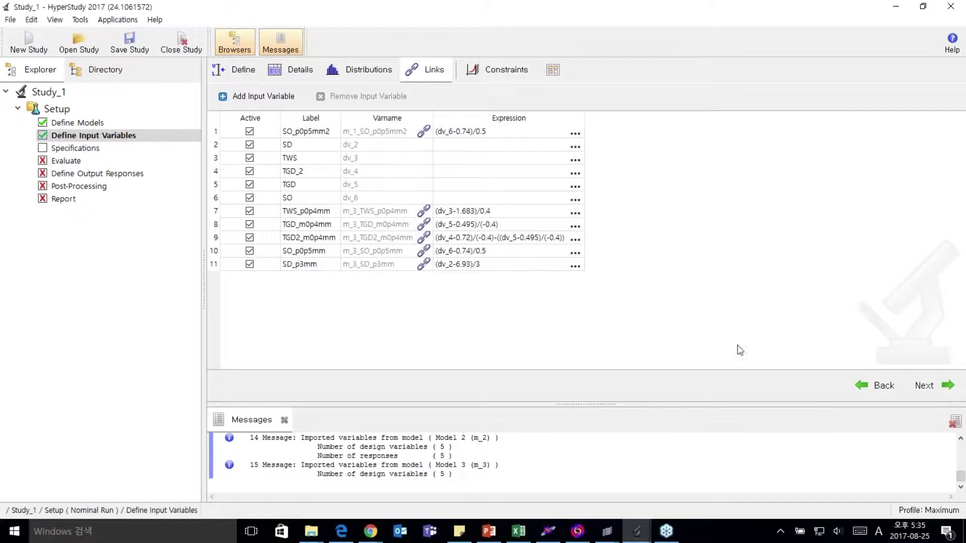
# - Set the SD input variable's lower bound to 3.05 and its upper bound to 9.9
pyautogui.click(245, 72)
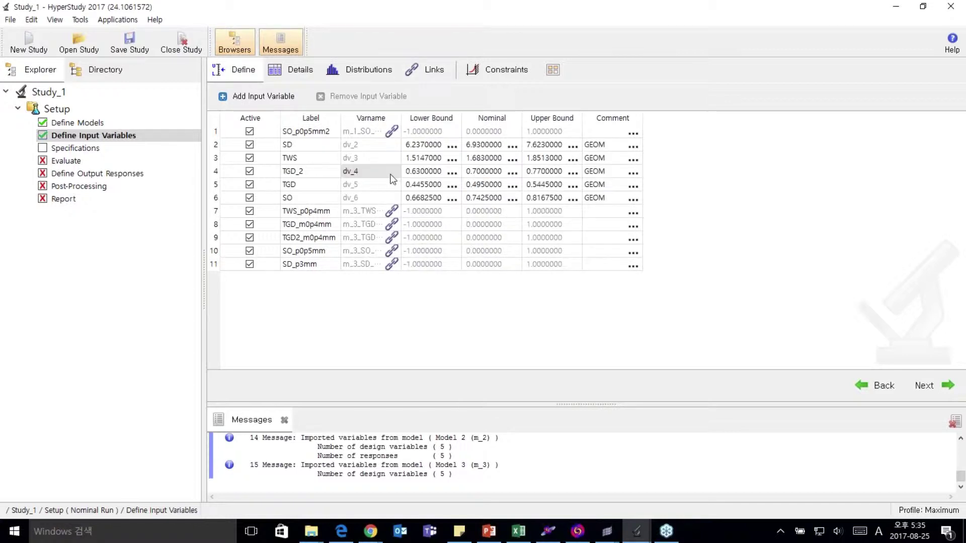
pyautogui.doubleClick(423, 144)
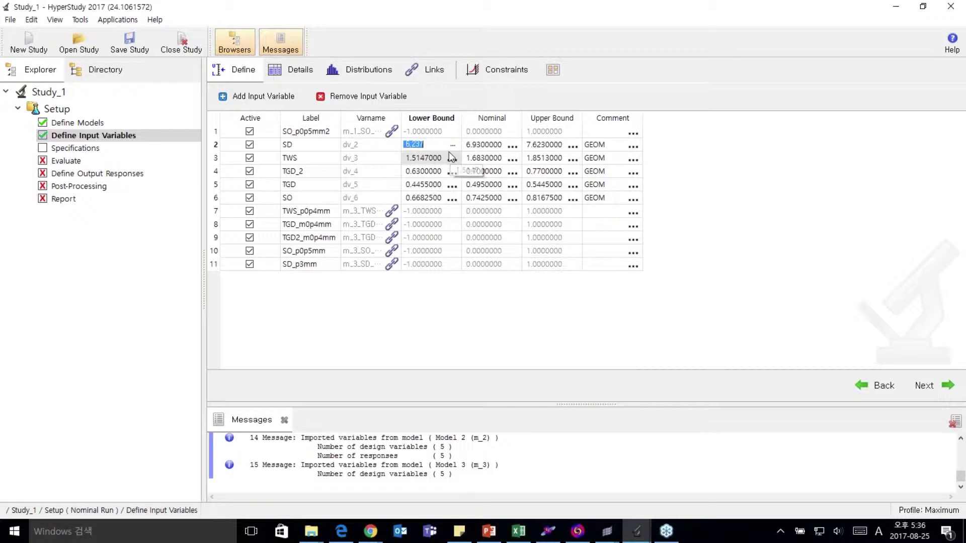
pyautogui.write('3.05')
pyautogui.press('Tab')
pyautogui.press('Tab')
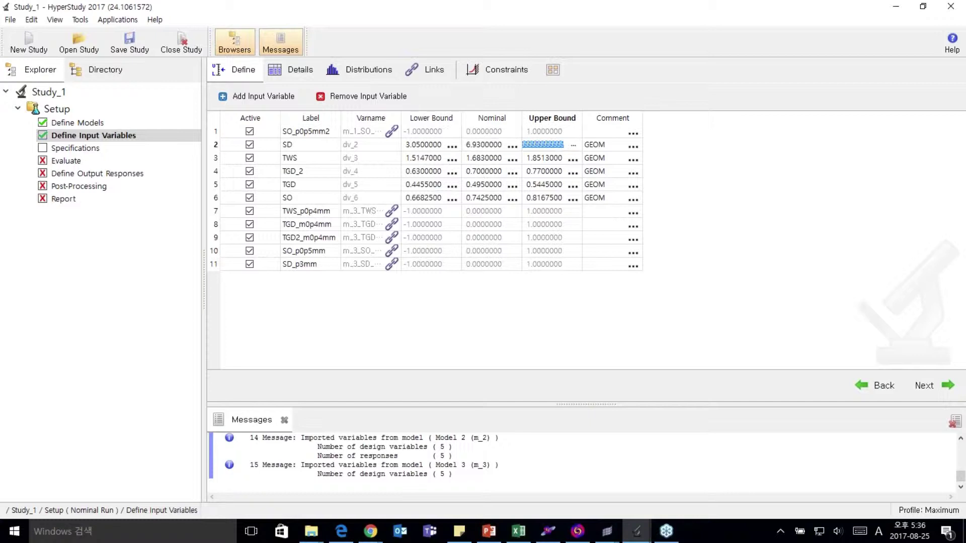
pyautogui.write('9.9')
# - Set the TWS input variable's lower bound to 1.16 and its upper bound to 2.08
pyautogui.click(446, 160)
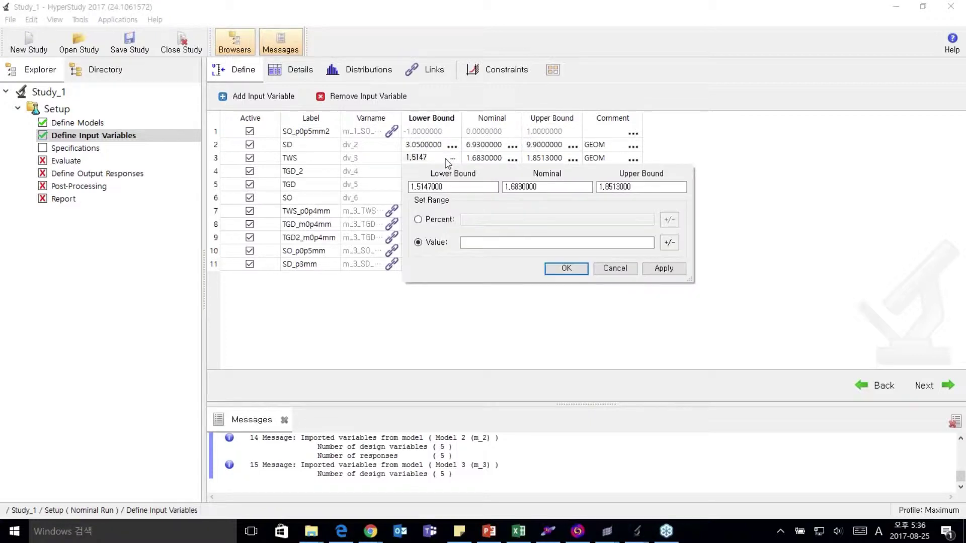
pyautogui.click(414, 186)
pyautogui.moveTo(410, 187); pyautogui.dragTo(445, 187)
pyautogui.write('1,16')
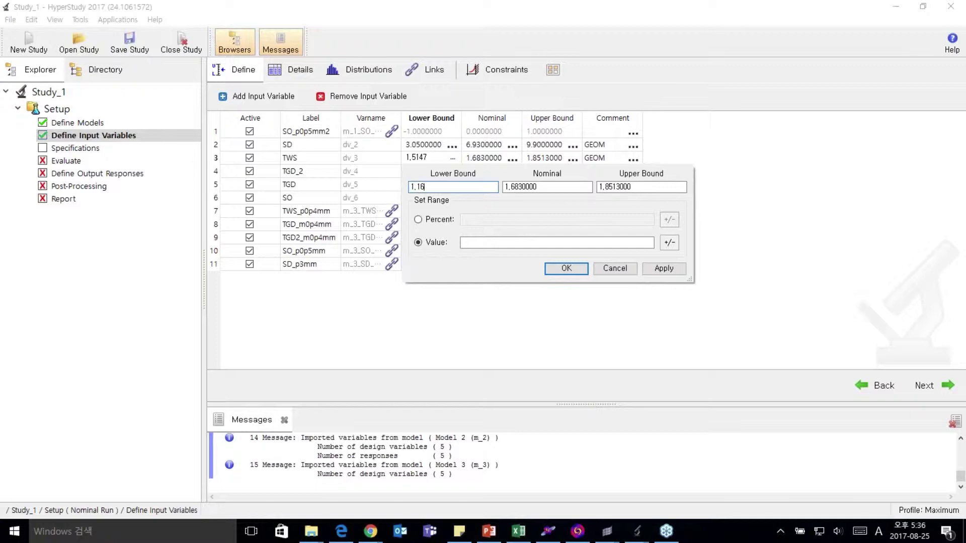
pyautogui.click(633, 186)
pyautogui.moveTo(643, 188); pyautogui.dragTo(554, 188)
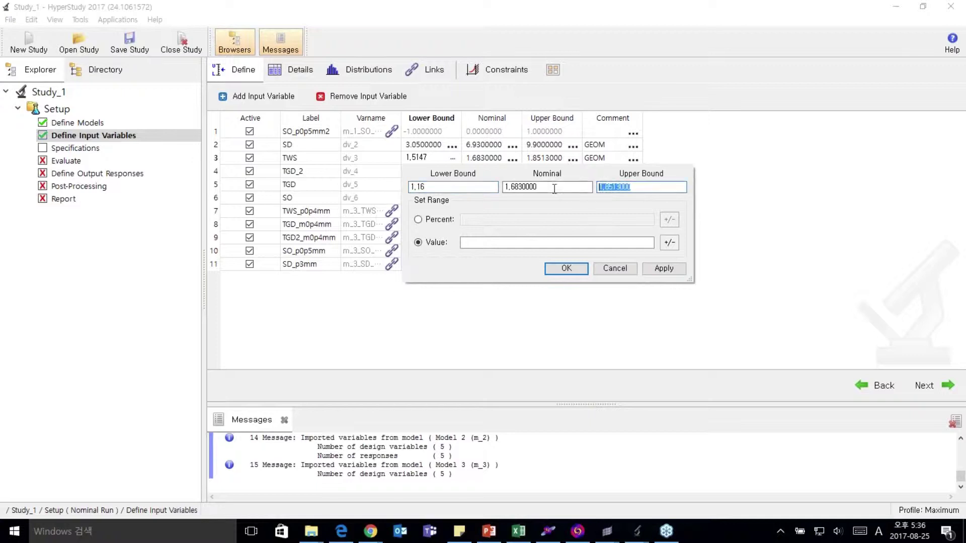
pyautogui.write('2,08')
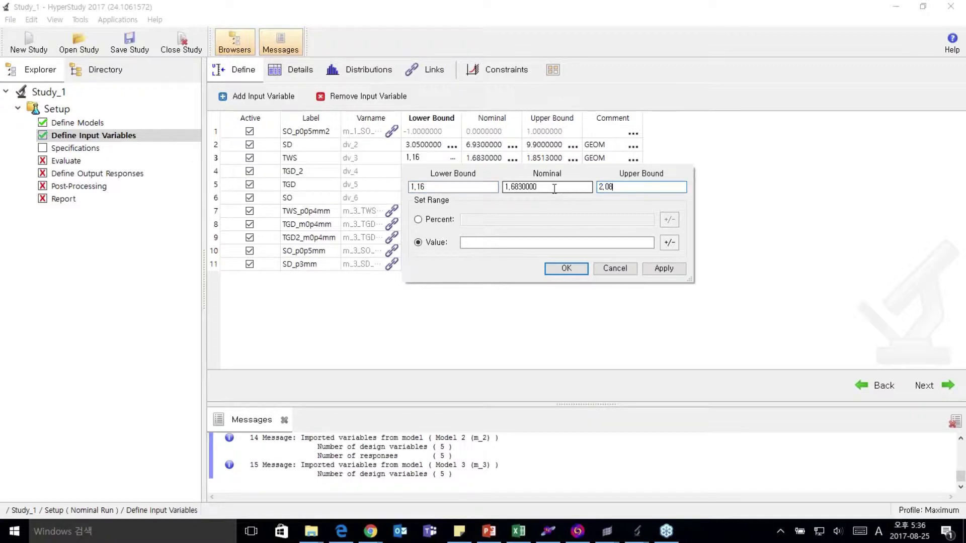
pyautogui.click(566, 268)
# - Set the TGD_2 input variable's lower bound to 0.5, nominal to 0.72 and upper bound to 1.9
pyautogui.click(434, 175)
pyautogui.write('0,5')
pyautogui.press('Tab')
pyautogui.write('0')
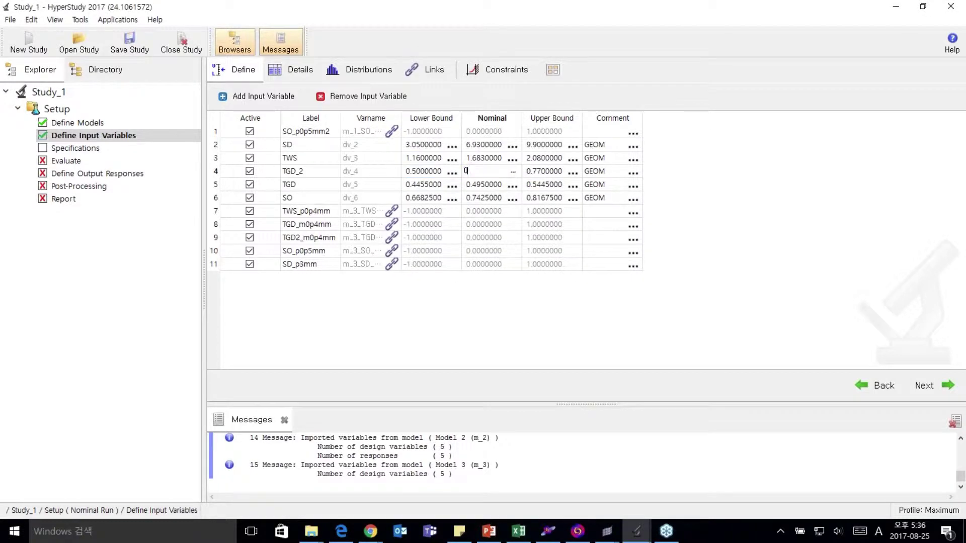
pyautogui.write(',72')
pyautogui.press('Tab')
pyautogui.write('1,9')
# - Set the TGD input variable's lower bound to 0.4 and its upper bound to 1
pyautogui.click(432, 184)
pyautogui.write('0,4')
pyautogui.press('Tab')
pyautogui.press('Tab')
pyautogui.write('1')
# - Set the SO input variable's lower bound to 0.5, nominal to 0.74 and upper bound to 0.8
pyautogui.click(432, 198)
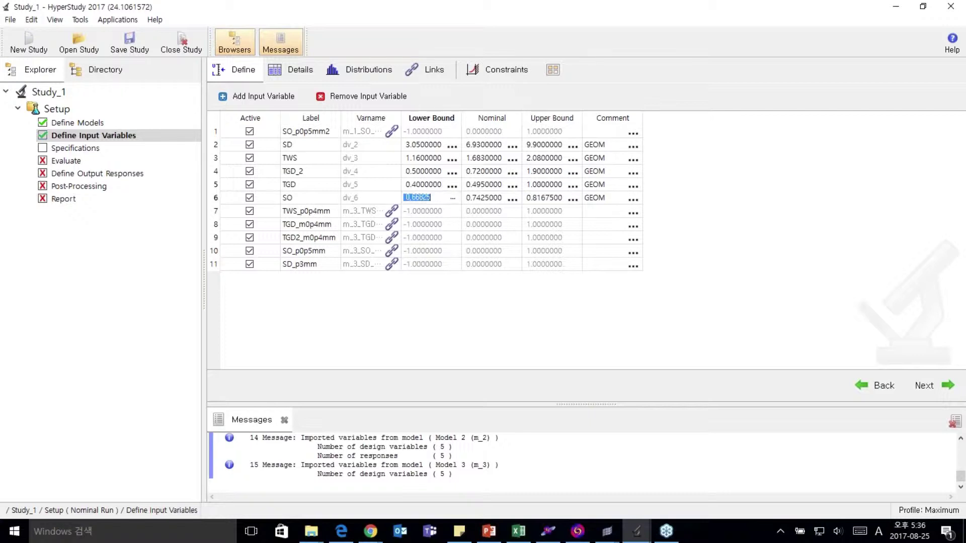
pyautogui.write('0.5')
pyautogui.press('Tab')
pyautogui.write('0')
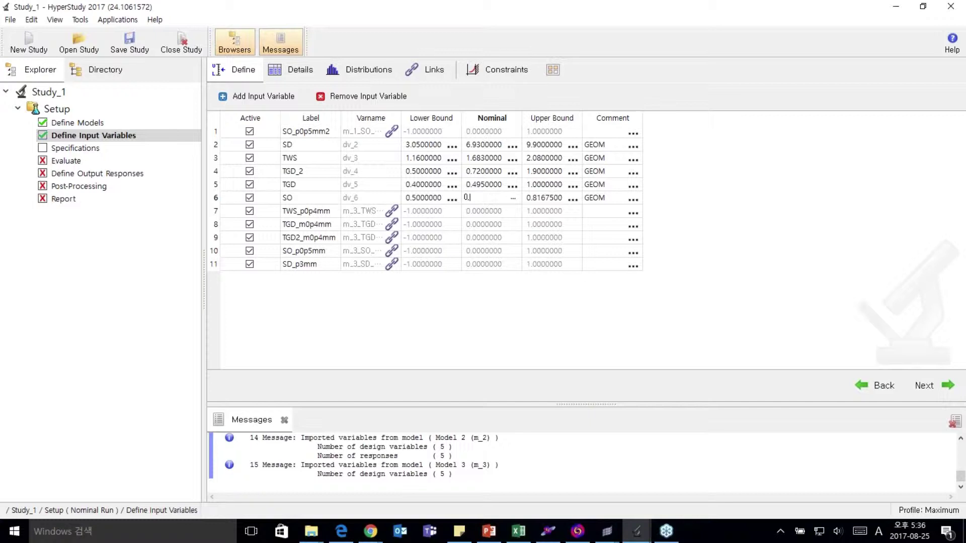
pyautogui.write('.74')
pyautogui.press('Tab')
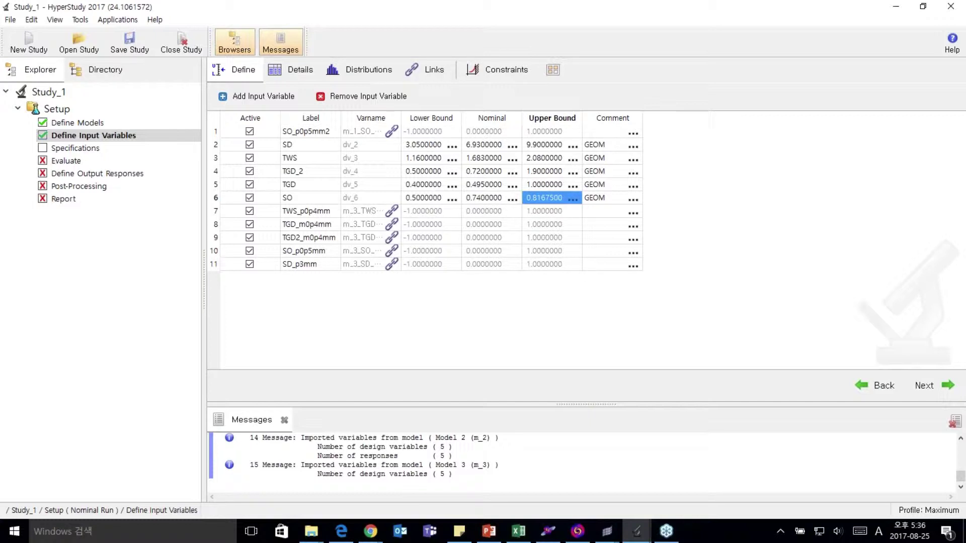
pyautogui.write('0.8')
pyautogui.click(710, 342)
# - Apply the Nominal Run specification and evaluate its write, execute and extract tasks
pyautogui.click(925, 386)
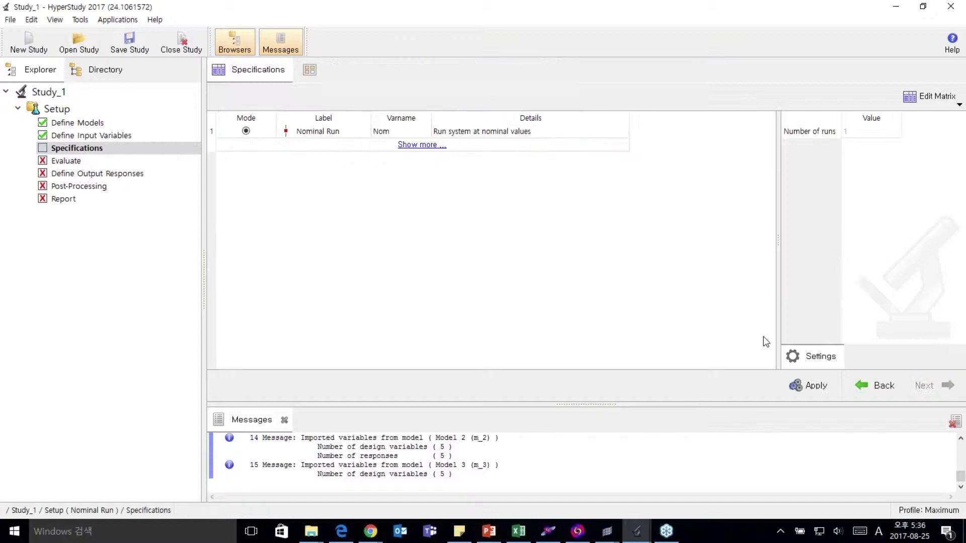
pyautogui.click(824, 386)
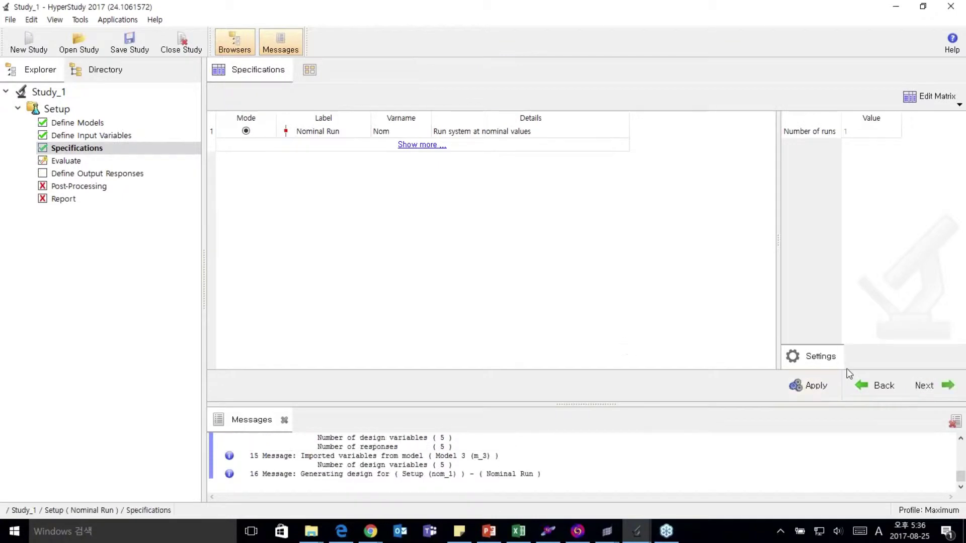
pyautogui.click(925, 385)
pyautogui.click(783, 388)
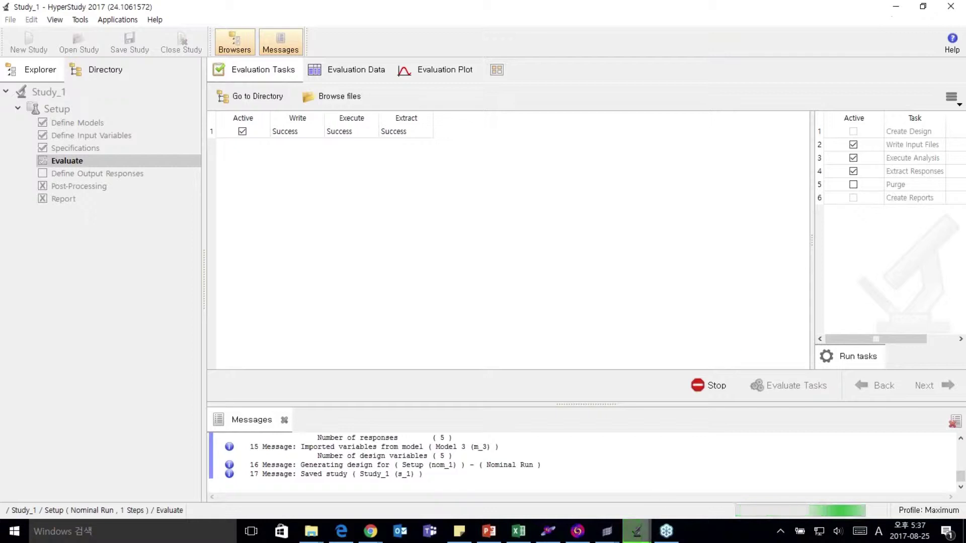
# - Switch to the already evaluated Study_1 window and open its output response definitions
pyautogui.moveTo(637, 530)
pyautogui.click(644, 508)
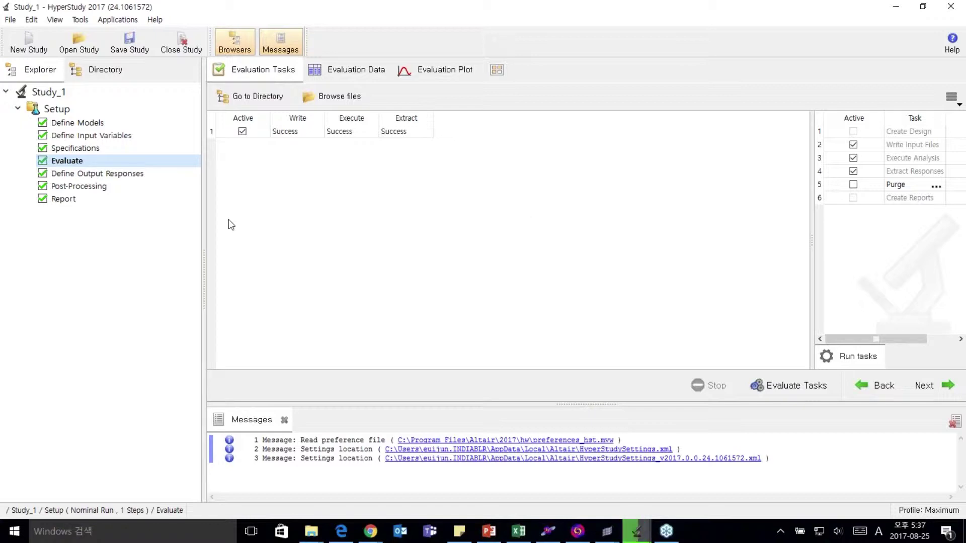
pyautogui.click(116, 174)
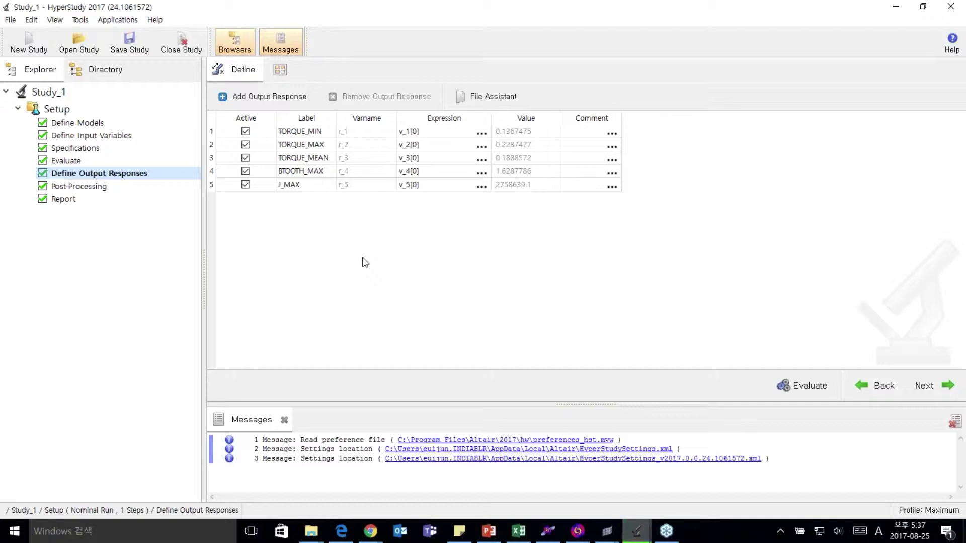
# - Load ERP_Calculation_On_Rib03.h3d from approaches/nom_1/run__00001/m_3 as an output response source, reading a single item in a time series
pyautogui.click(99, 70)
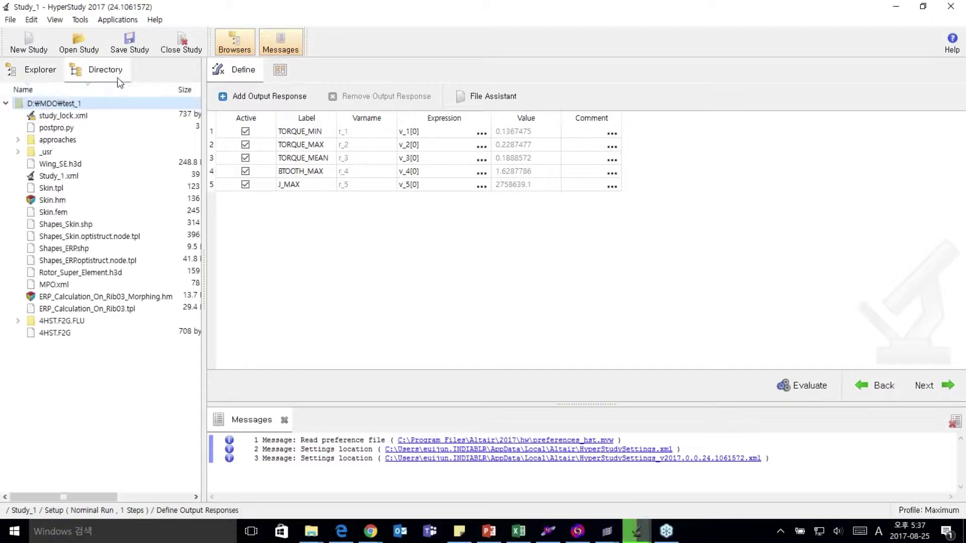
pyautogui.click(18, 140)
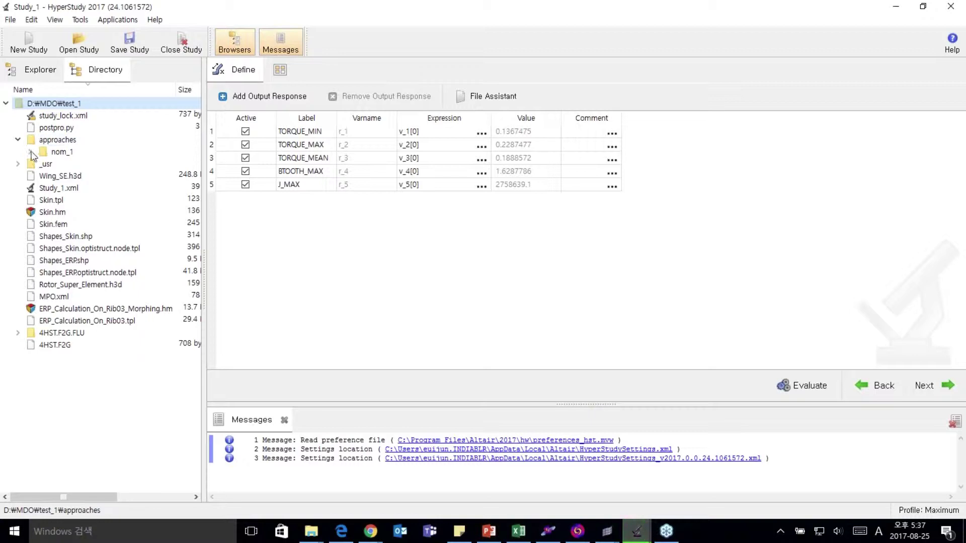
pyautogui.click(30, 152)
pyautogui.click(43, 164)
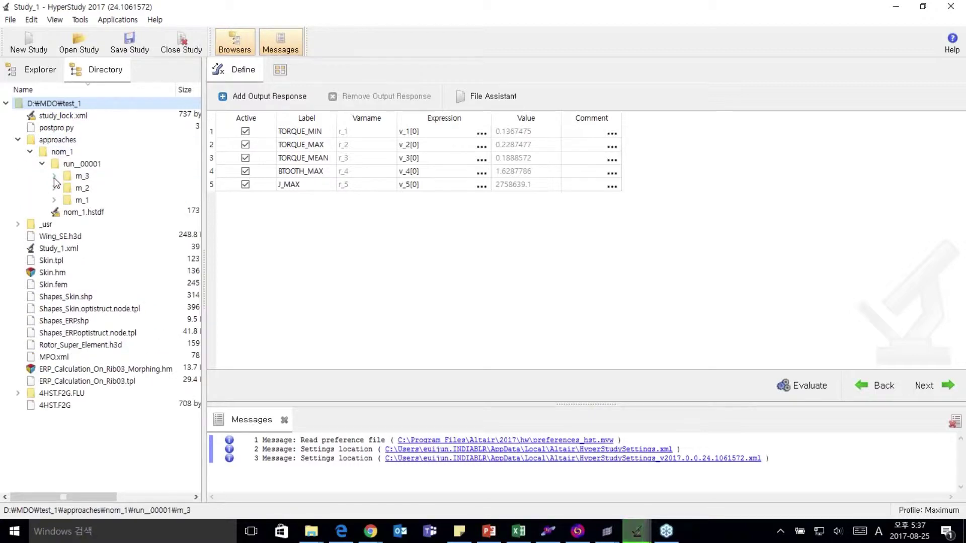
pyautogui.click(54, 176)
pyautogui.moveTo(207, 289); pyautogui.dragTo(262, 286)
pyautogui.moveTo(189, 286); pyautogui.dragTo(307, 256)
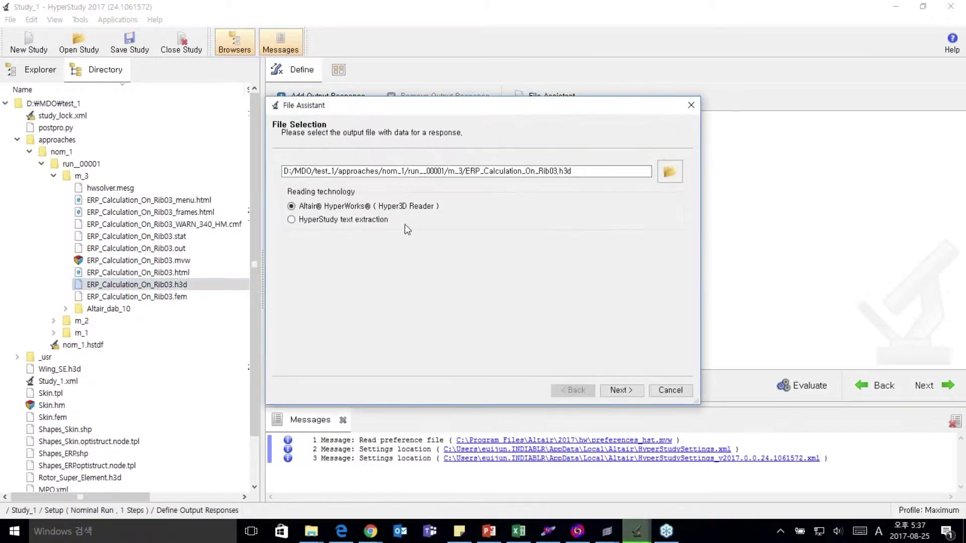
pyautogui.click(622, 390)
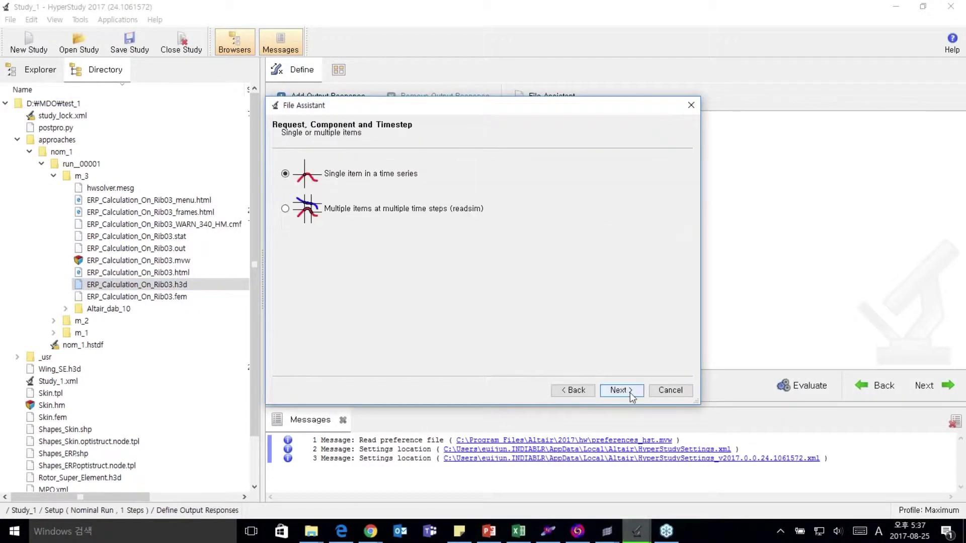
pyautogui.click(630, 393)
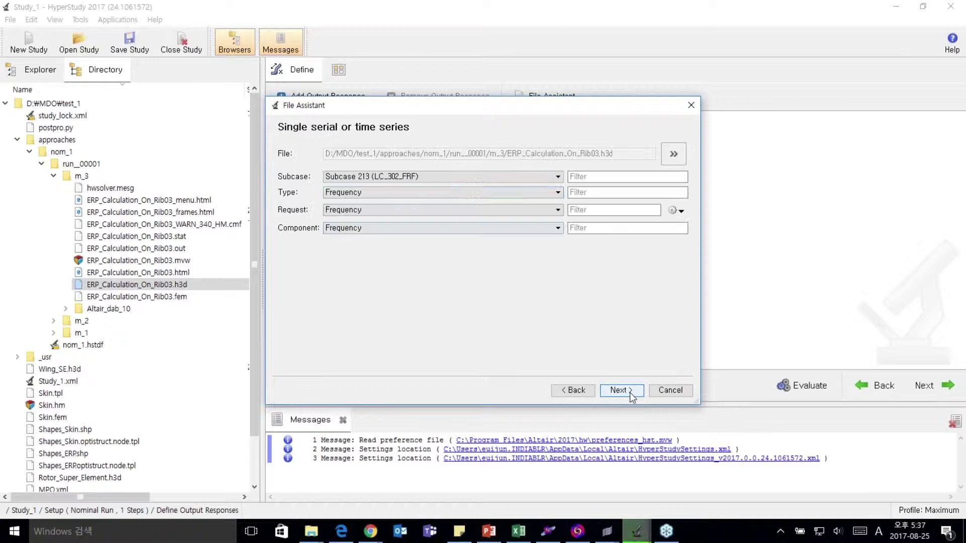
# - Select the Equivalent Radiated Power (Panel) (Grids) result type and filter the request to N240128, toggling whole-word matching
pyautogui.click(479, 192)
pyautogui.click(466, 226)
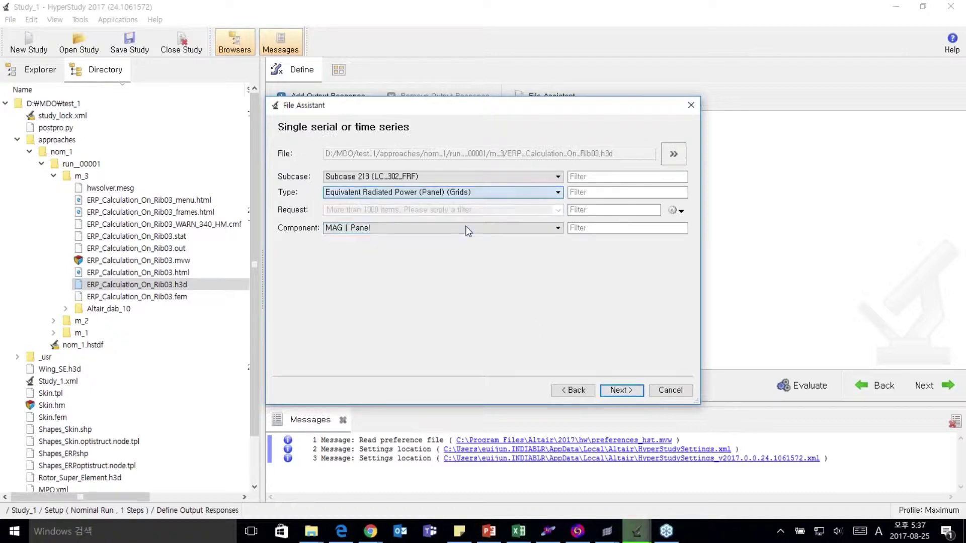
pyautogui.click(614, 210)
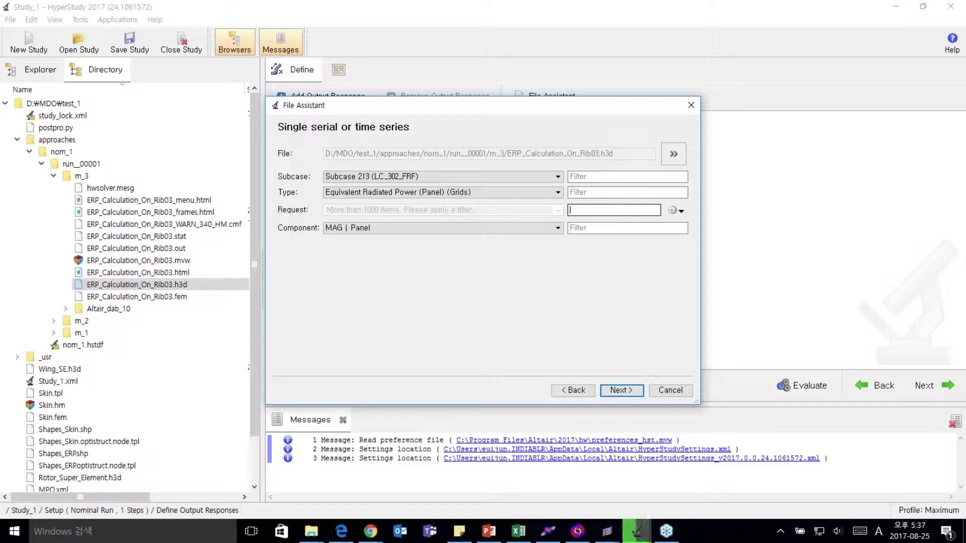
pyautogui.write('N')
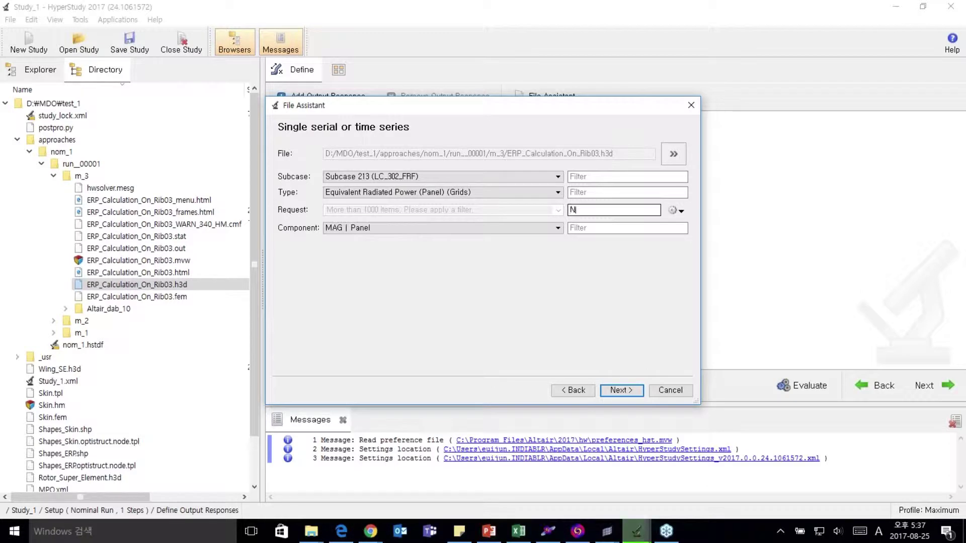
pyautogui.write('240128')
pyautogui.click(679, 210)
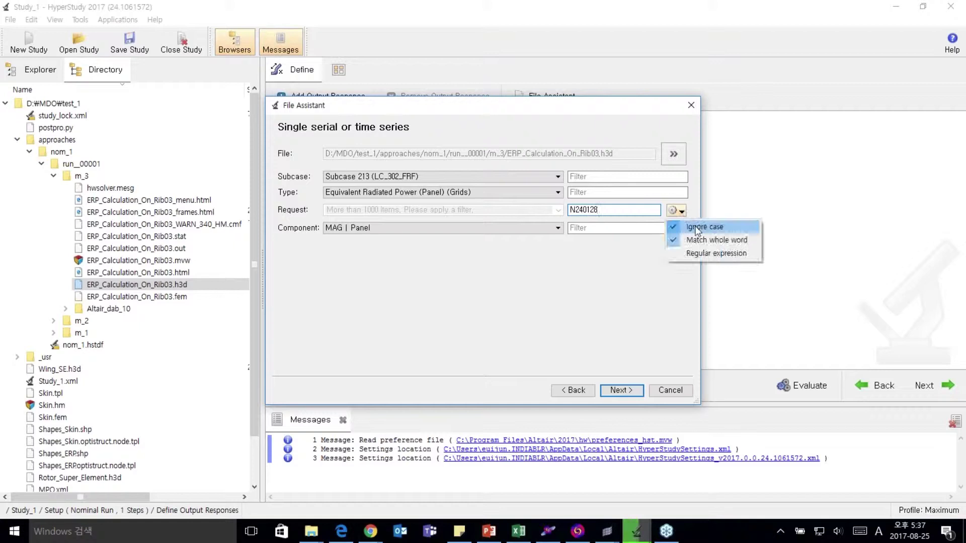
pyautogui.click(694, 238)
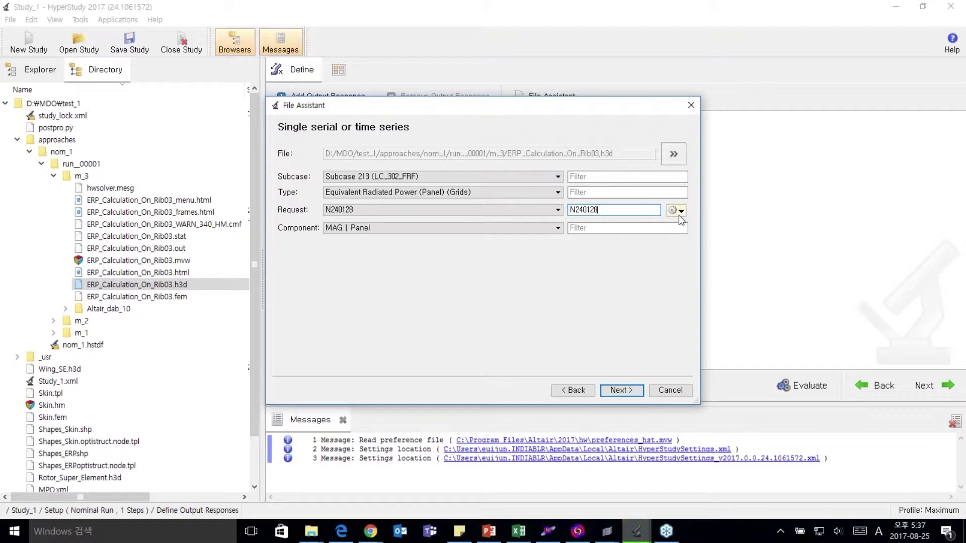
pyautogui.click(626, 395)
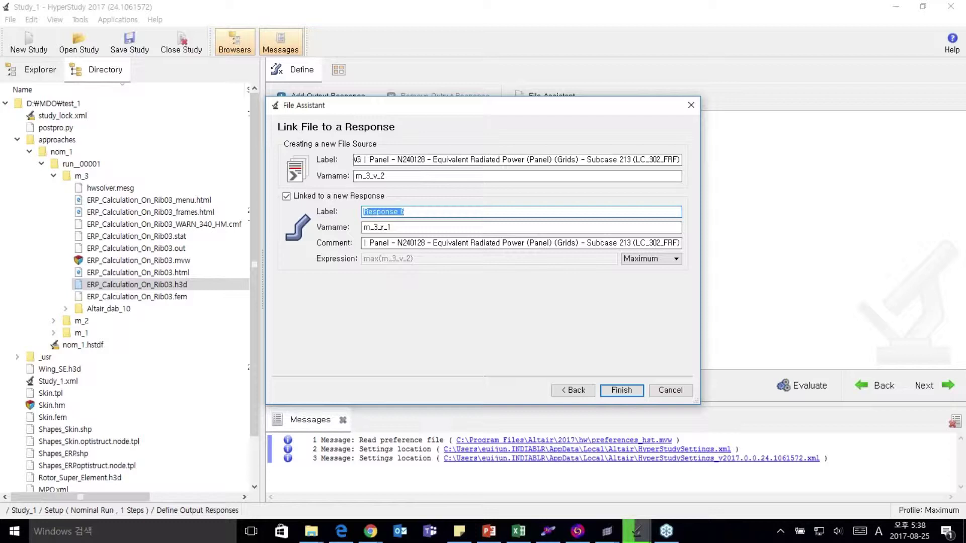
# - Label the new maximum-value response ERP, finish linking the file source to it, and evaluate the output responses
pyautogui.write('ERP')
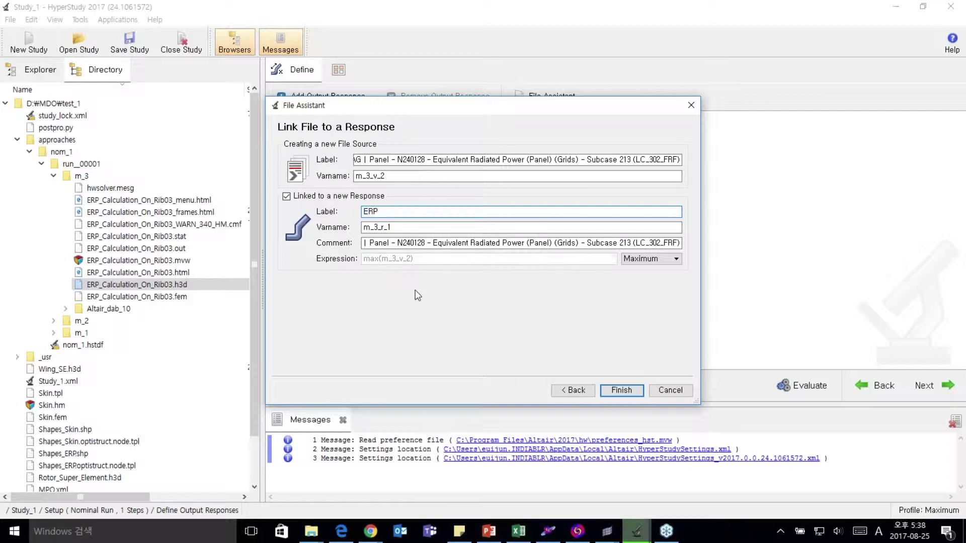
pyautogui.click(627, 390)
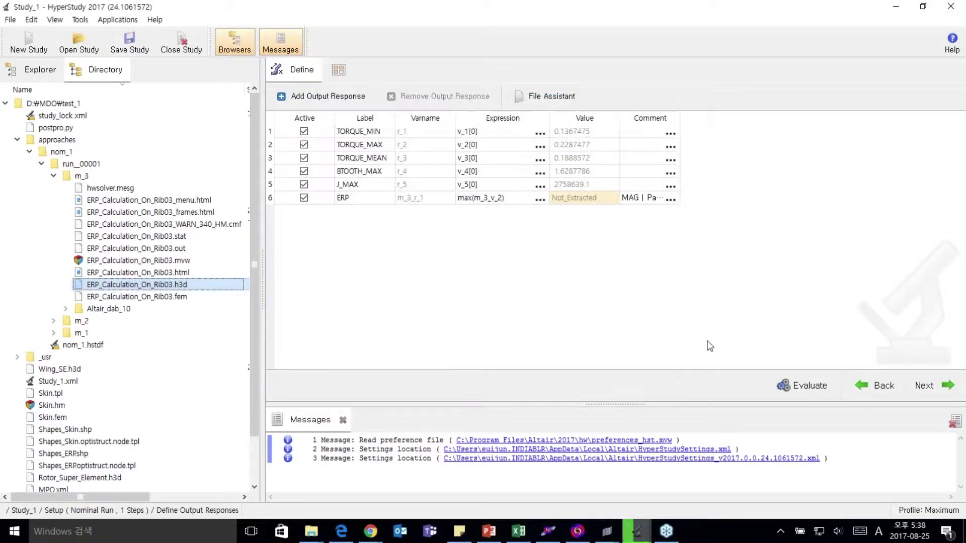
pyautogui.click(809, 388)
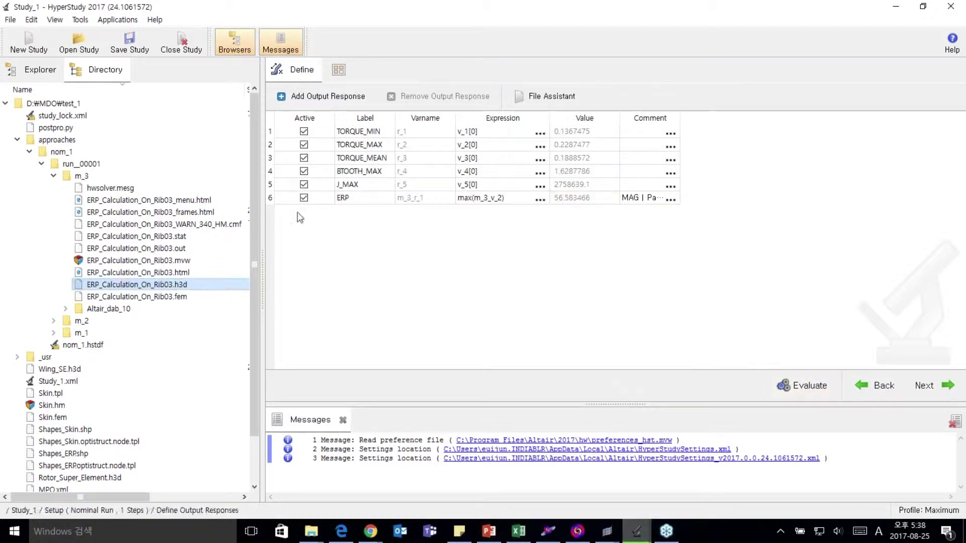
# - Add an Optimization approach named Optimization 1 to the study and open its input variable selection
pyautogui.click(41, 76)
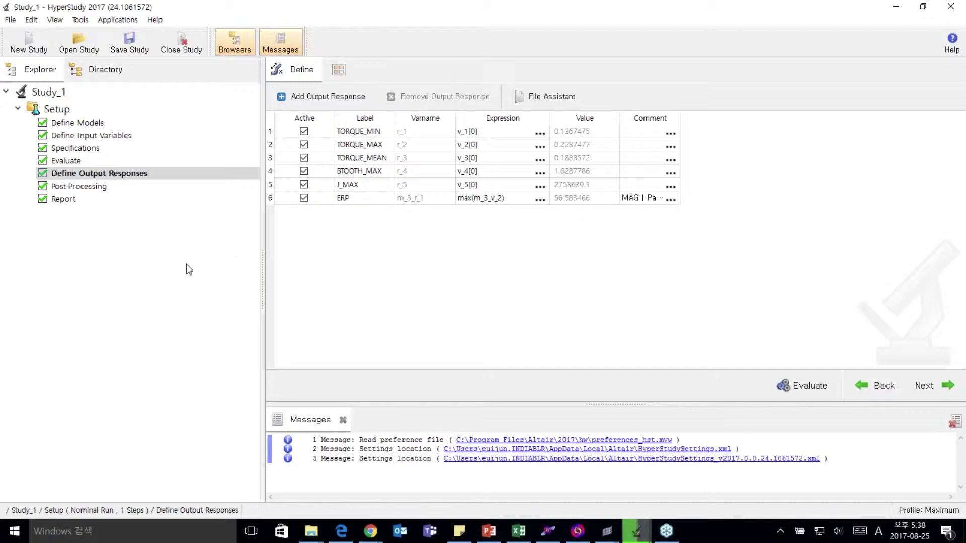
pyautogui.rightClick(57, 254)
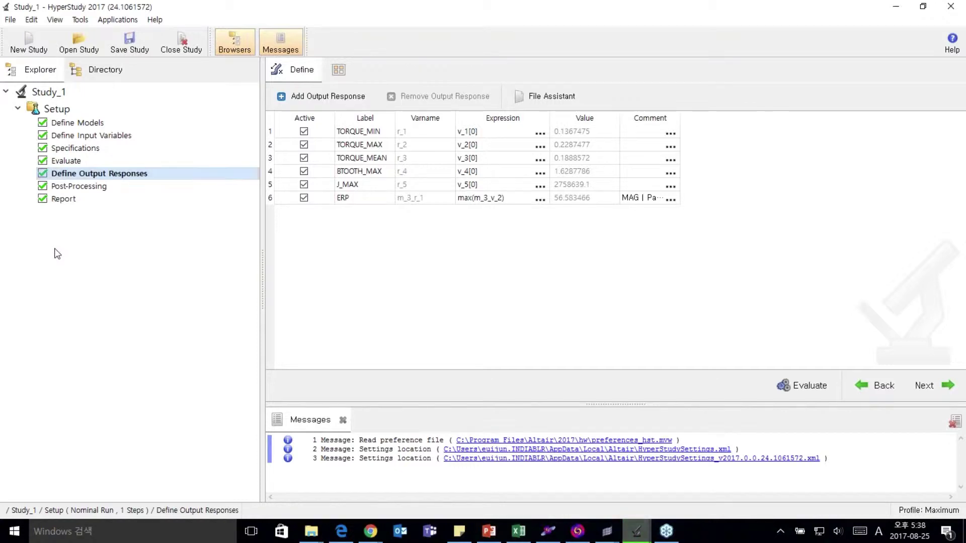
pyautogui.click(83, 256)
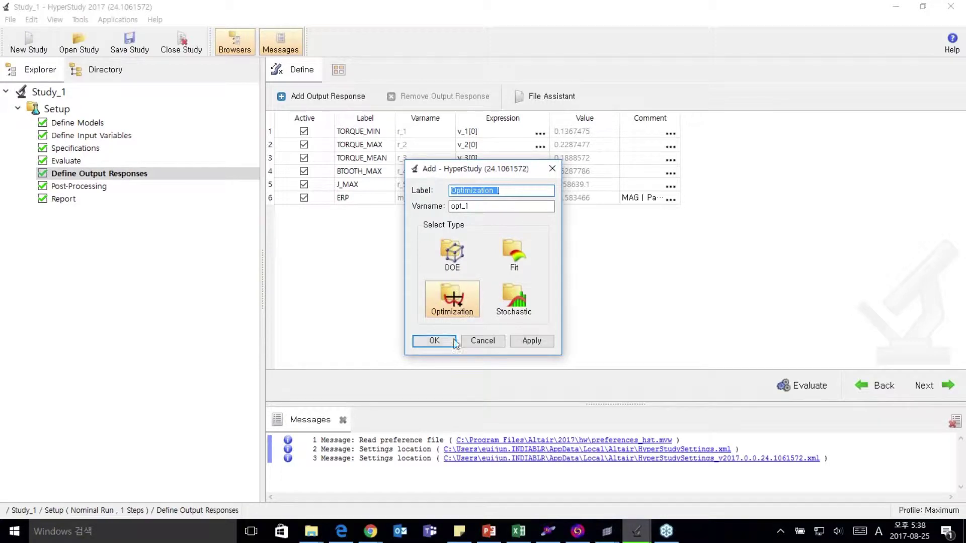
pyautogui.click(434, 341)
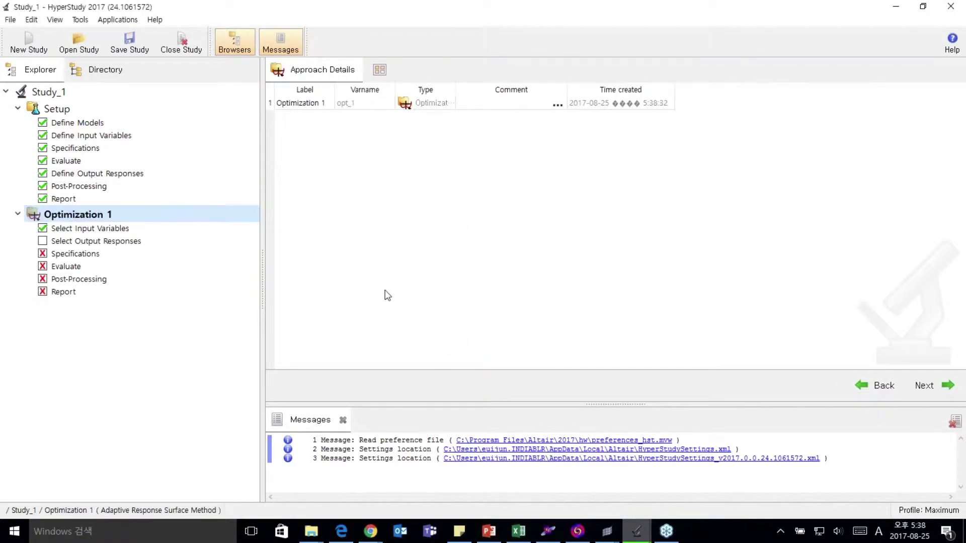
pyautogui.click(113, 230)
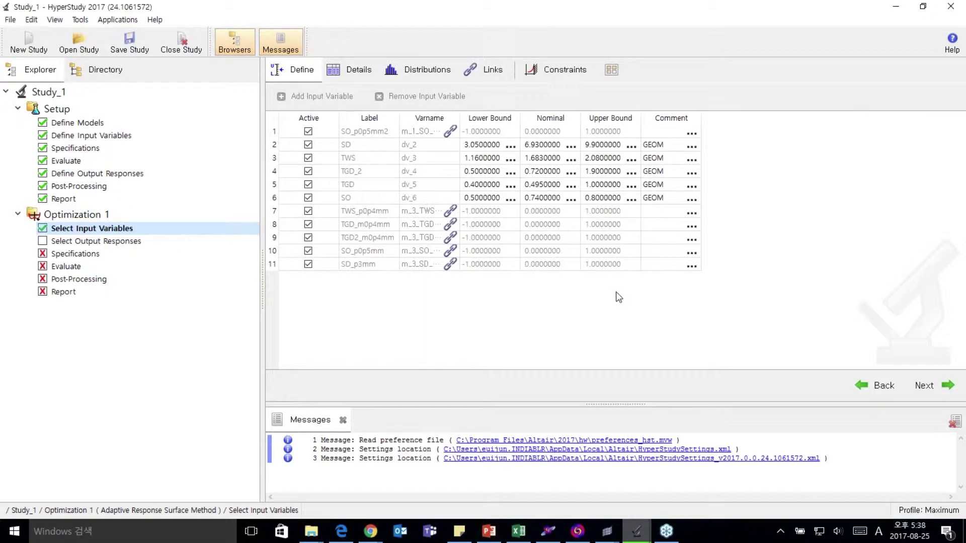
# - Add Objective 1 to Optimization 1's output responses, set to Minimize and applied on ERP (m_3_r_1)
pyautogui.click(177, 245)
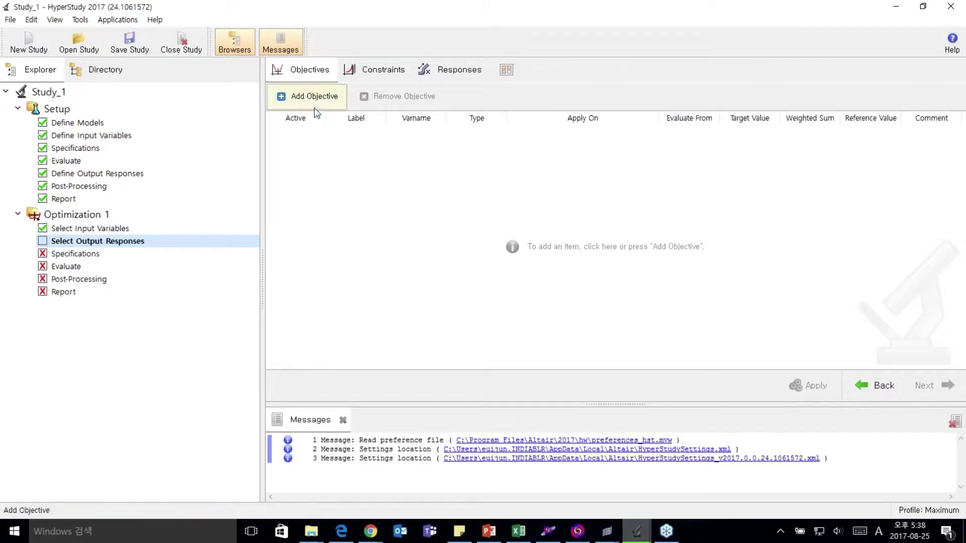
pyautogui.click(281, 96)
pyautogui.click(434, 282)
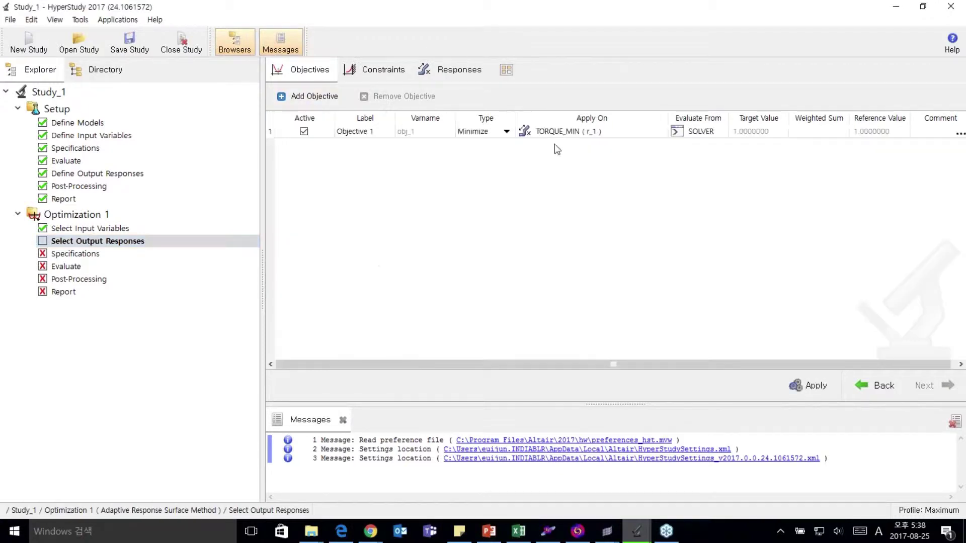
pyautogui.click(601, 132)
pyautogui.click(584, 282)
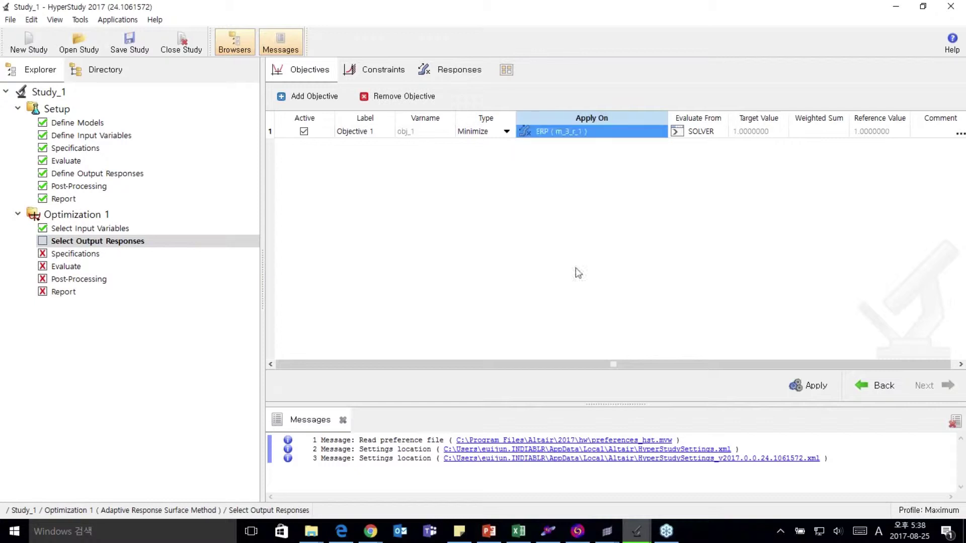
pyautogui.click(487, 132)
pyautogui.click(491, 163)
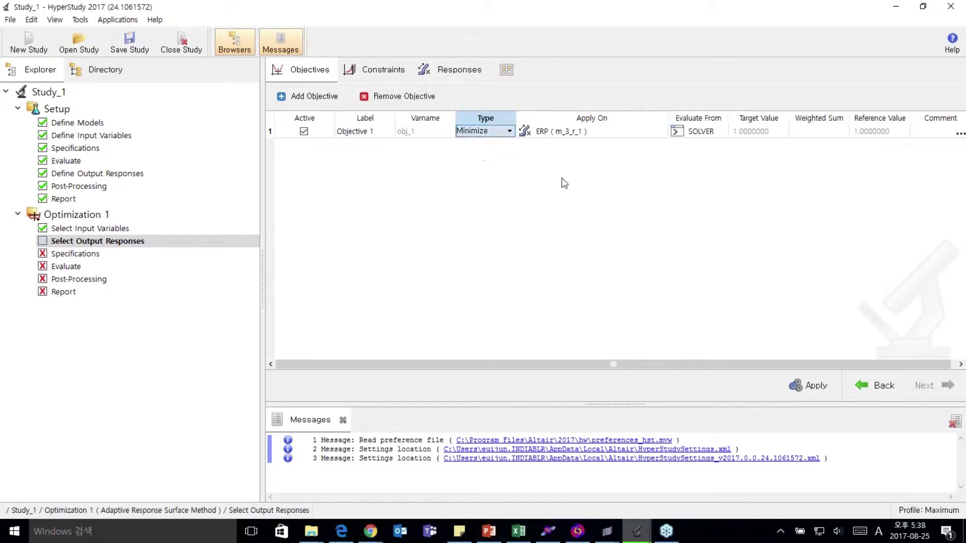
# - Add three constraints, Constraint 1, Constraint 2 and Constraint 3, with their default names to Optimization 1
pyautogui.click(382, 71)
pyautogui.click(326, 110)
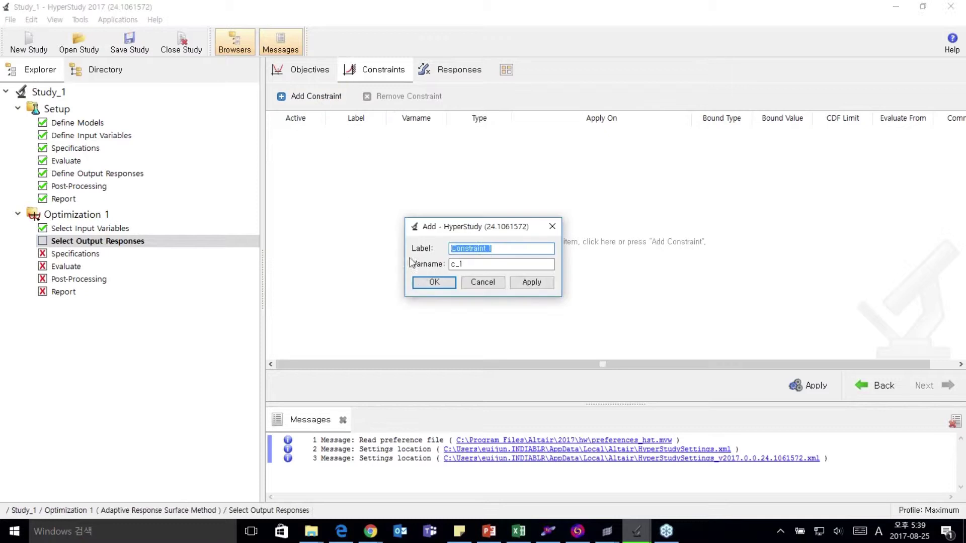
pyautogui.press('Return')
pyautogui.click(316, 105)
pyautogui.press('Return')
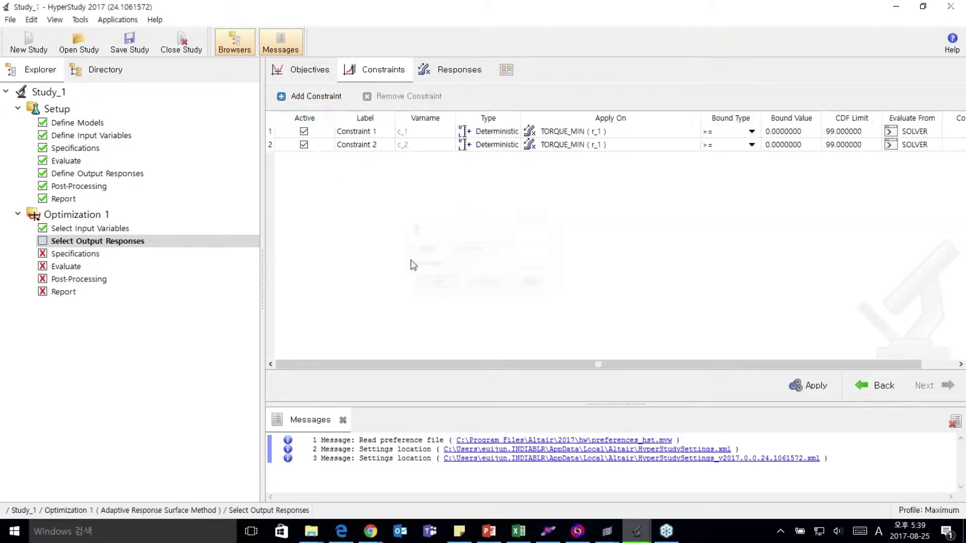
pyautogui.click(319, 104)
pyautogui.click(433, 282)
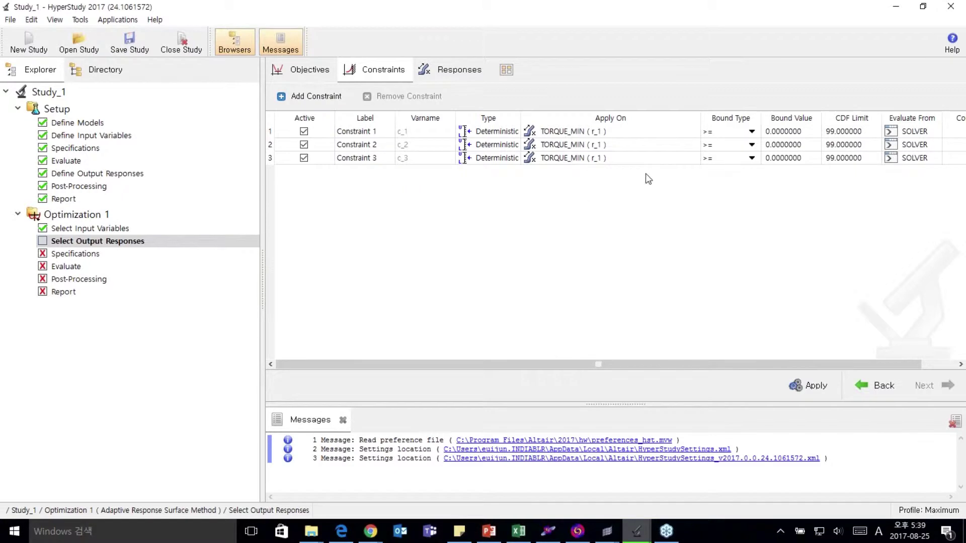
# - Apply Constraint 1 on TORQUE_MEAN (r_3) with a bound value of 0.1888572
pyautogui.click(654, 133)
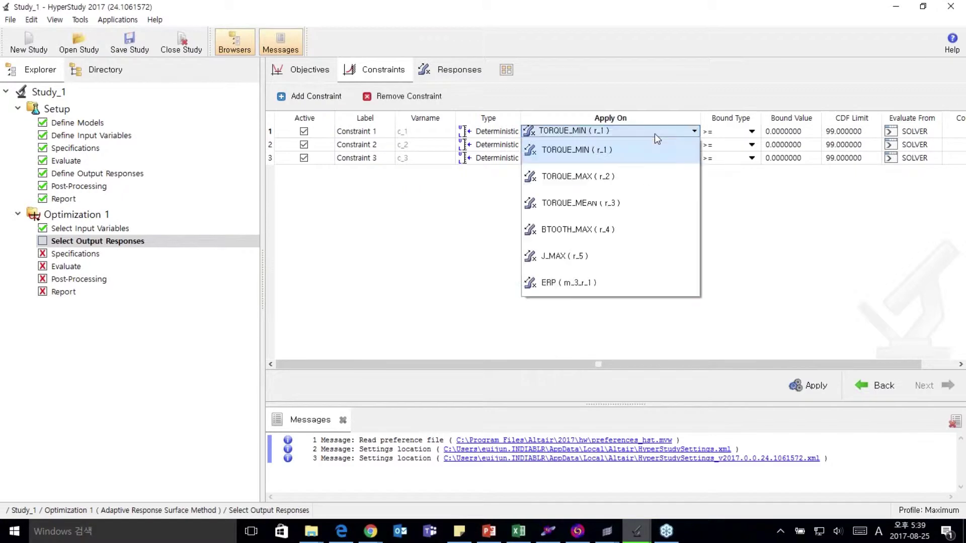
pyautogui.click(638, 207)
pyautogui.click(790, 131)
pyautogui.press('BackSpace')
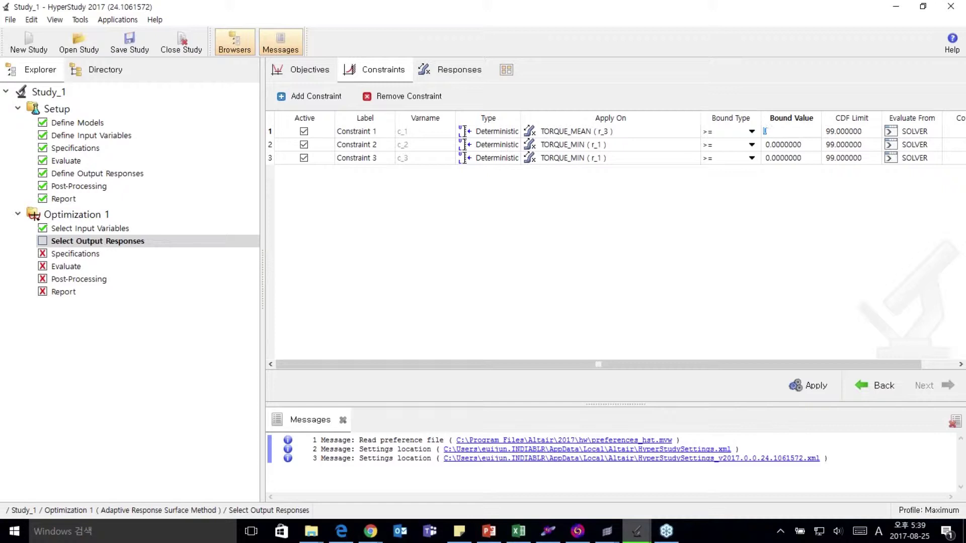
pyautogui.write('0.1888572')
pyautogui.press('Return')
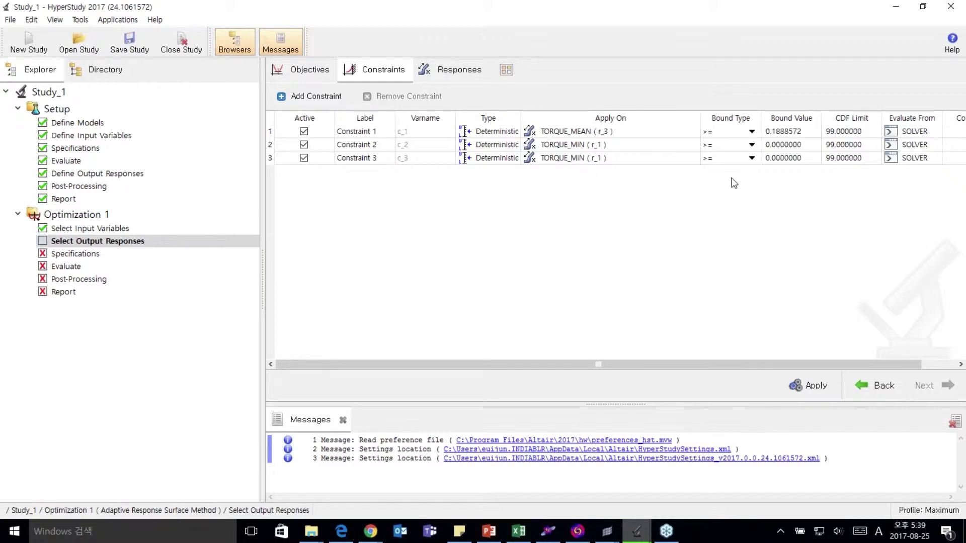
# - Apply Constraint 2 on BTOOTH_MAX (r_4) with bound type <= and a bound value of 1.628
pyautogui.click(646, 146)
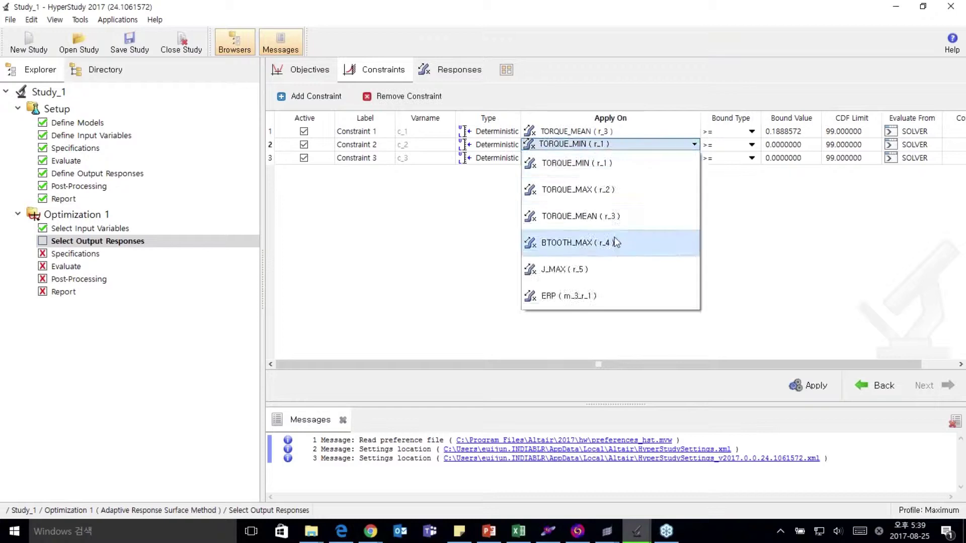
pyautogui.click(598, 243)
pyautogui.click(736, 146)
pyautogui.click(719, 160)
pyautogui.click(775, 144)
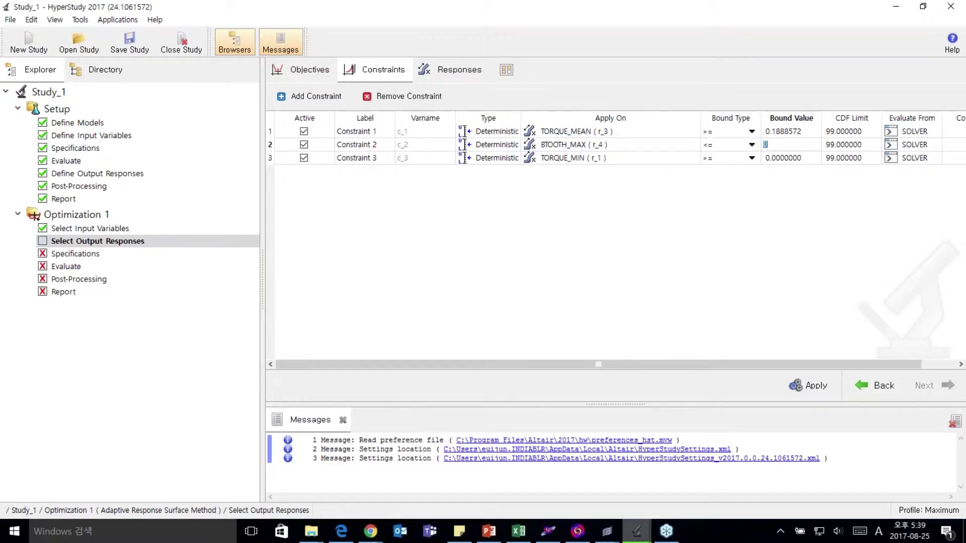
pyautogui.write('1.628')
pyautogui.press('Return')
# - Set Constraint 3 to bound type <= with a bound value of 2758639.1, and apply the objective and constraints
pyautogui.click(747, 158)
pyautogui.click(734, 174)
pyautogui.click(768, 160)
pyautogui.click(768, 160)
pyautogui.write('2758639.1')
pyautogui.click(785, 241)
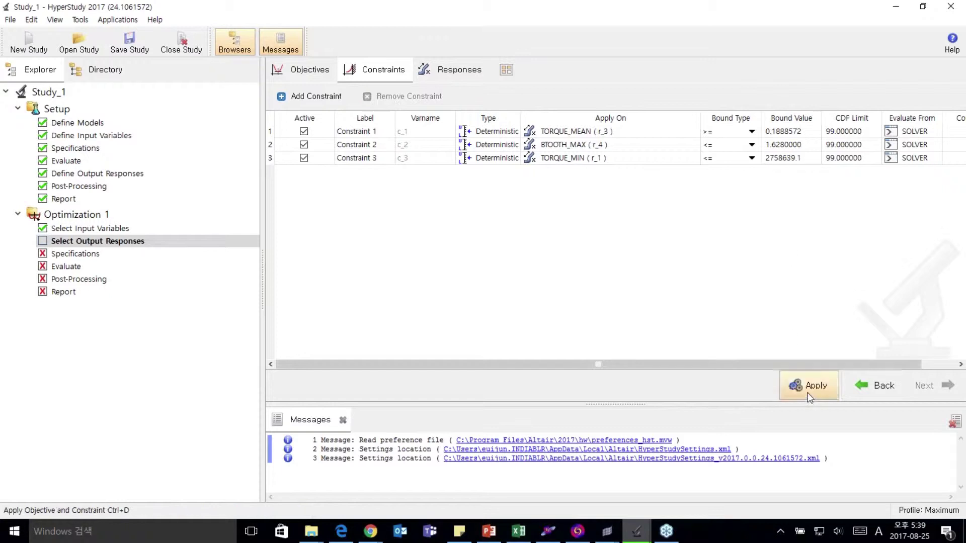
pyautogui.click(808, 392)
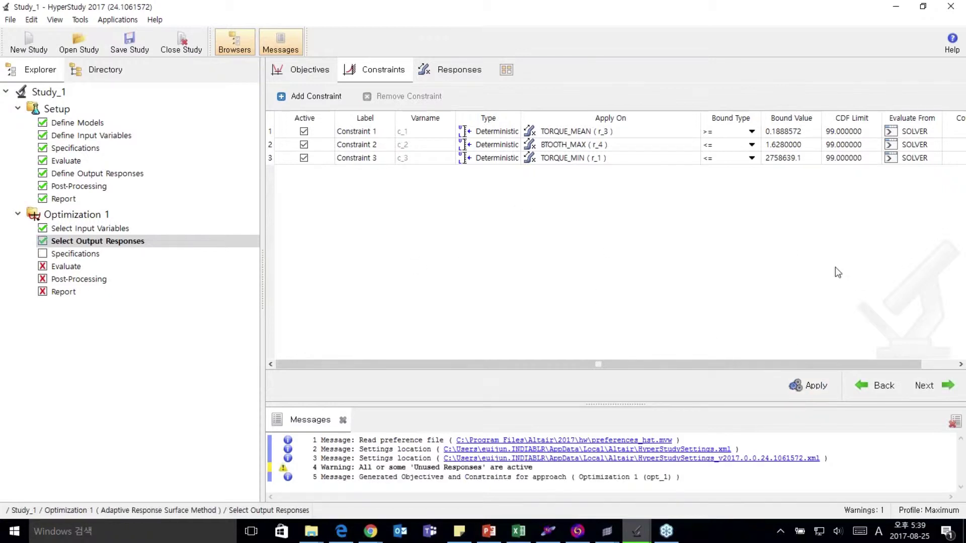
# - Choose the Global Response Surface Method as the optimization specification, apply it, and proceed to the evaluation tasks
pyautogui.click(936, 386)
pyautogui.click(309, 144)
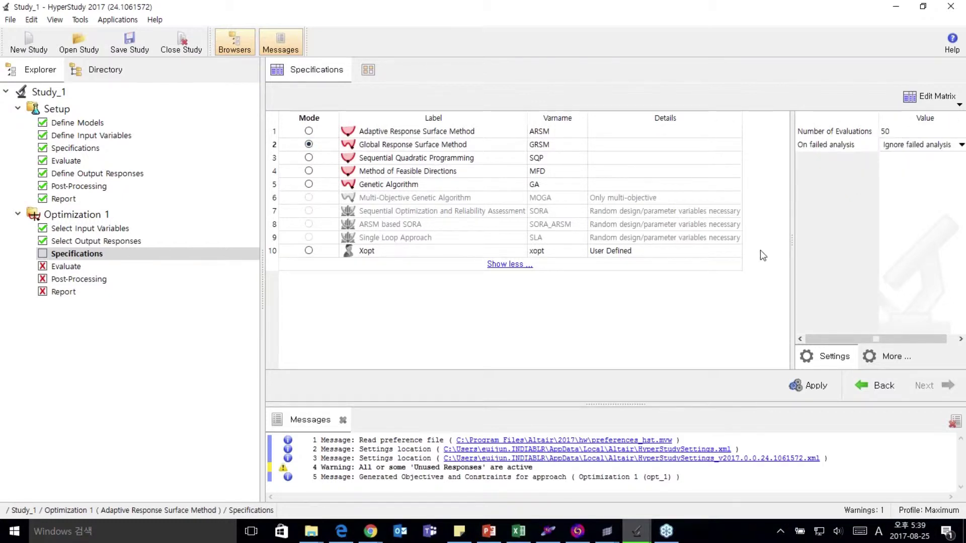
pyautogui.click(807, 385)
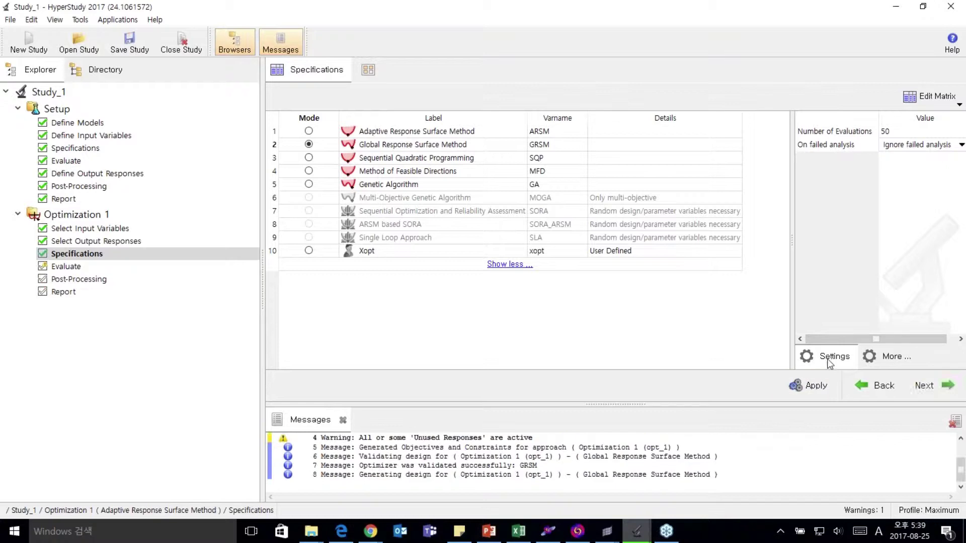
pyautogui.click(922, 395)
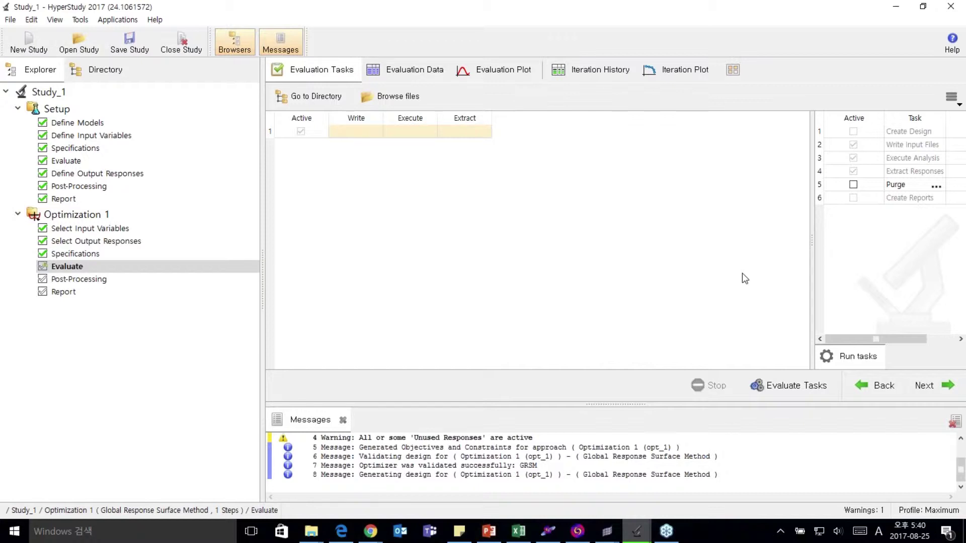
# - Switch to the PowerPoint presentation and run the slide show from the DEMO slide to the design comparison results
pyautogui.click(490, 531)
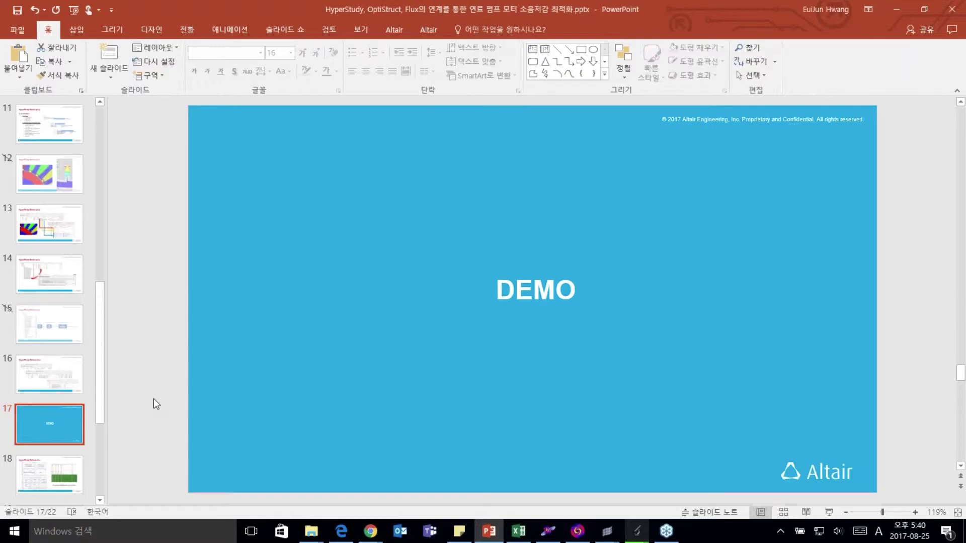
pyautogui.hotkey('shift', 'F5')
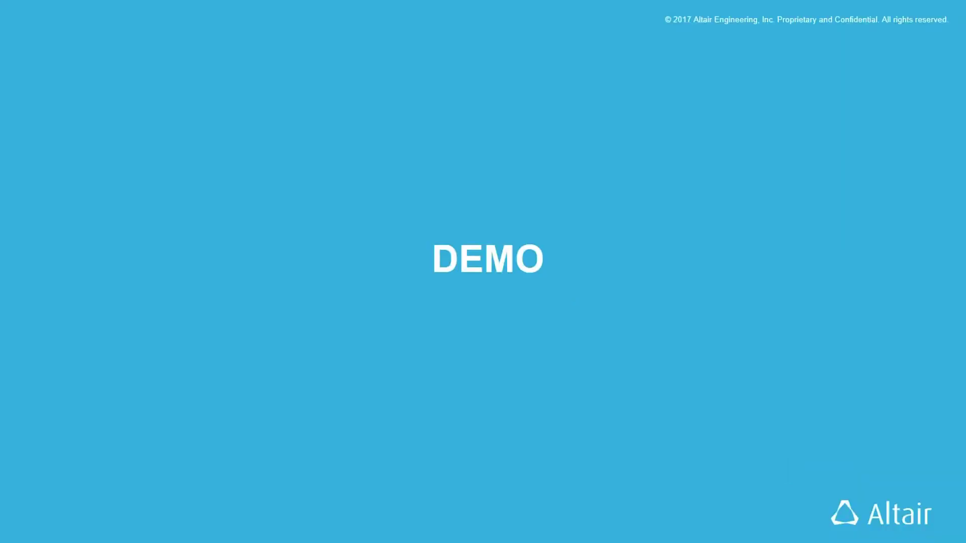
pyautogui.press('Right')
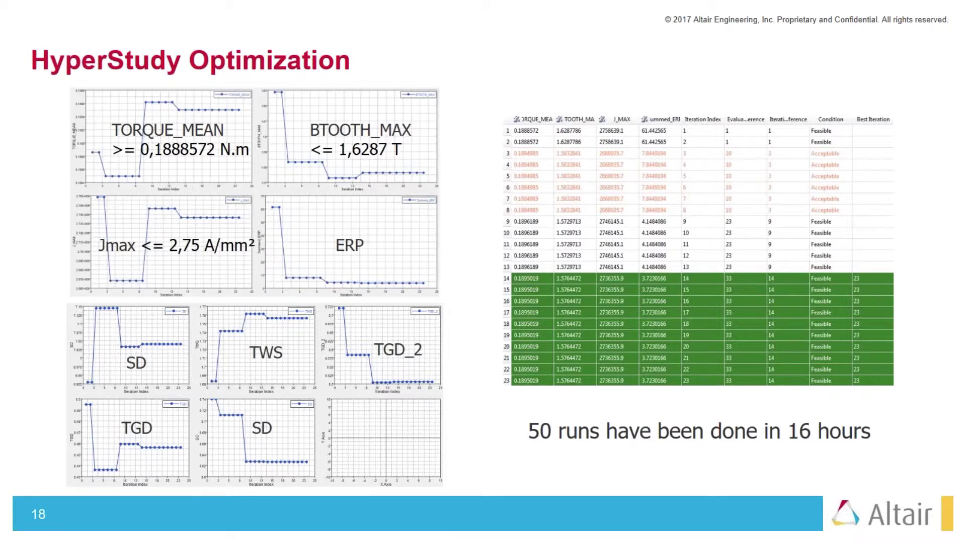
pyautogui.press('Right')
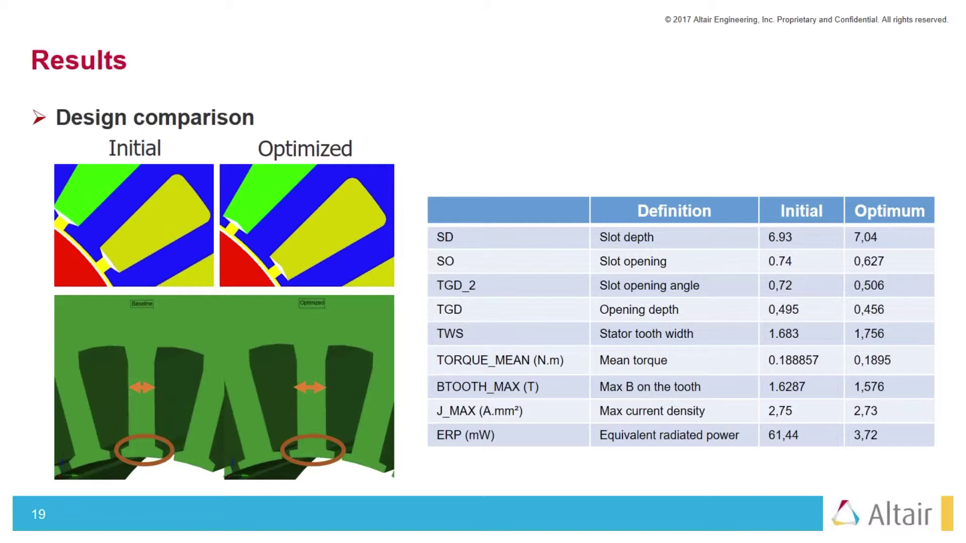